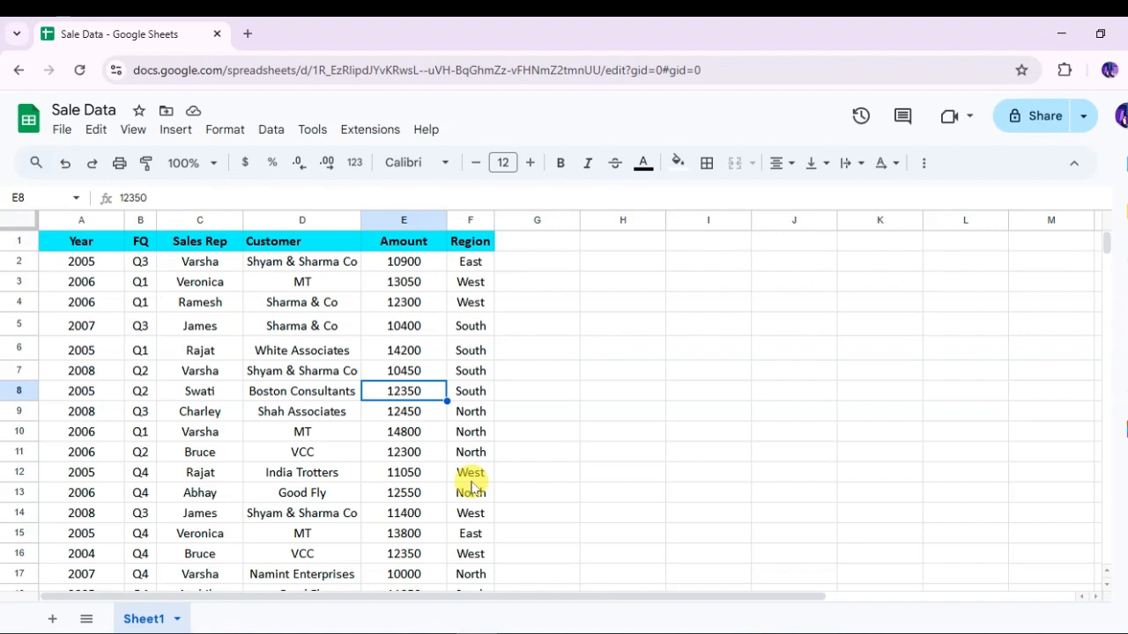
Add a slicer for the sales table range A1:F50 and place it beside the table over columns G to I.
{"action": "left_click", "coordinate": [236, 330]}
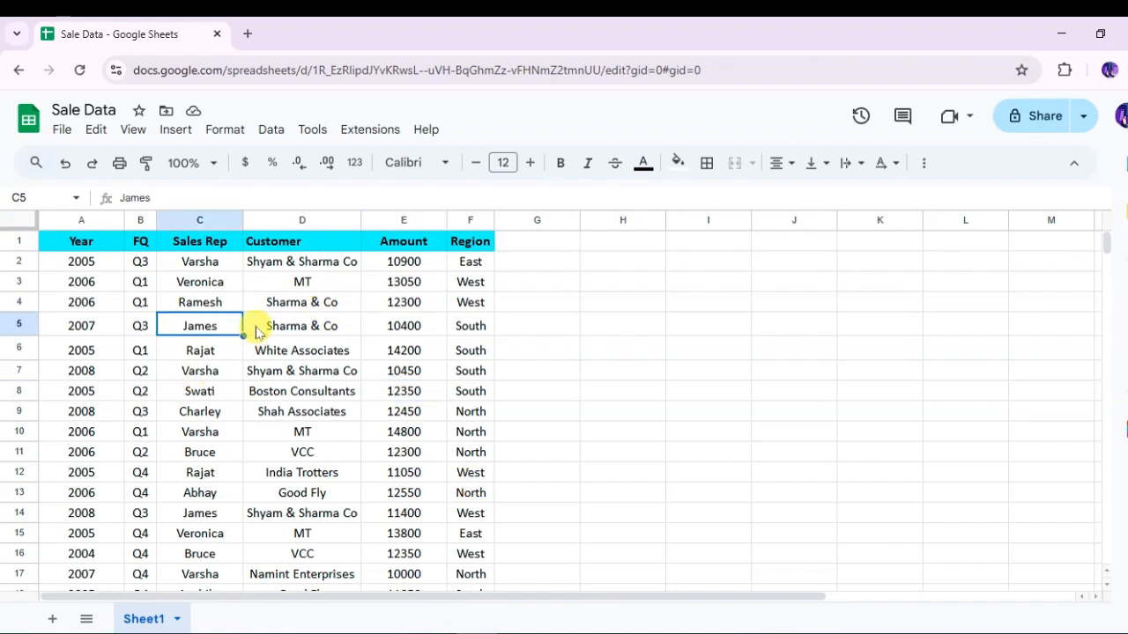
{"action": "key", "text": "ctrl+a"}
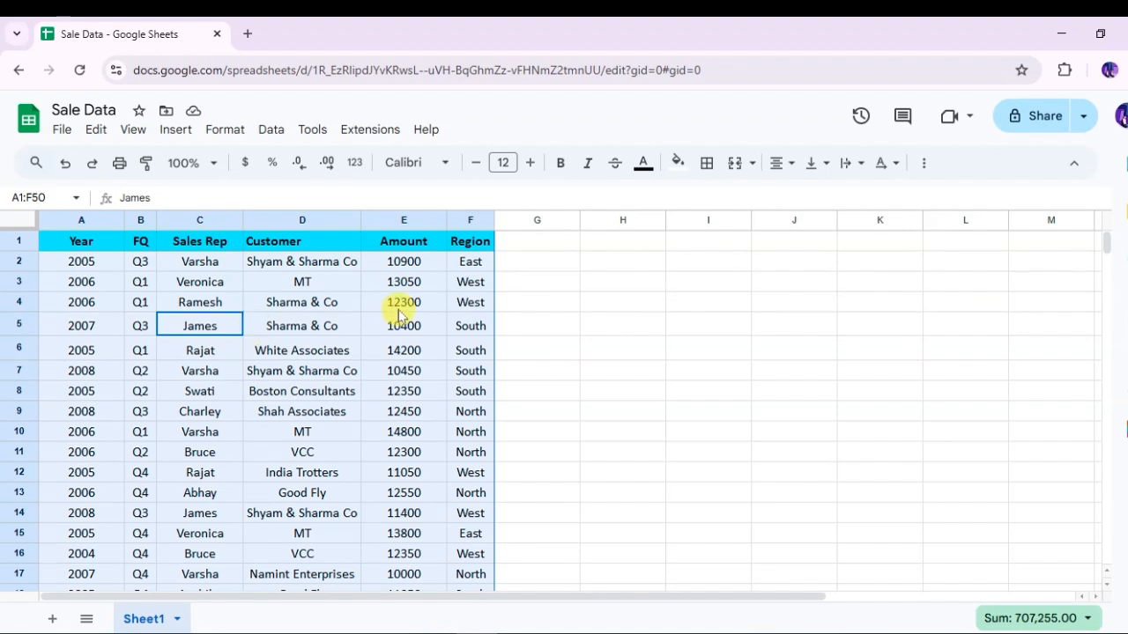
{"action": "left_click", "coordinate": [284, 137]}
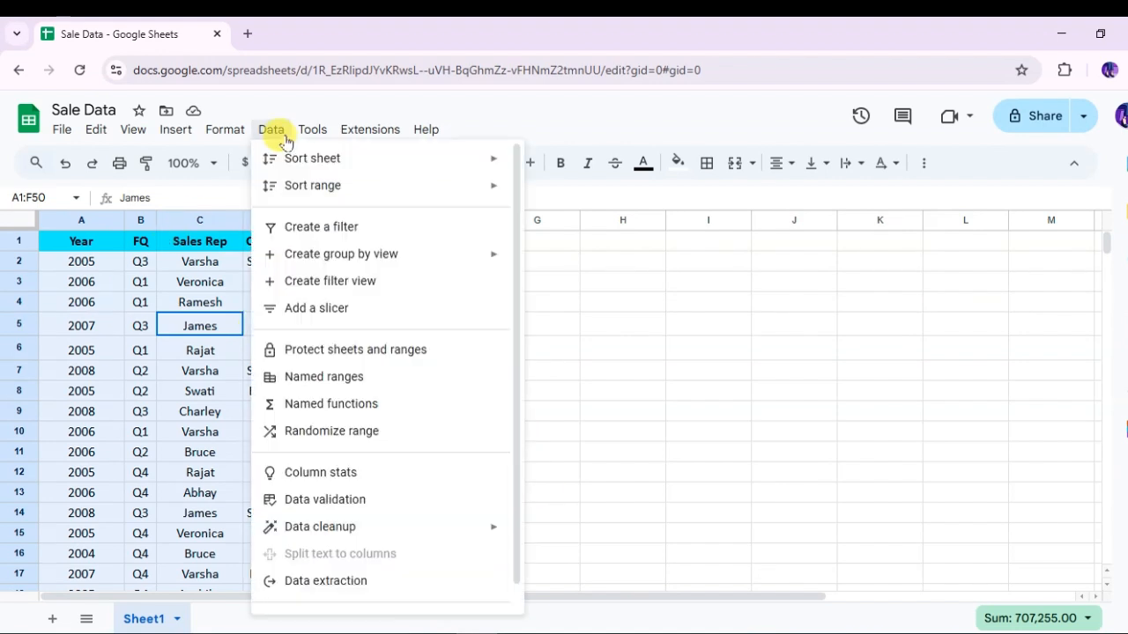
{"action": "left_click", "coordinate": [348, 310]}
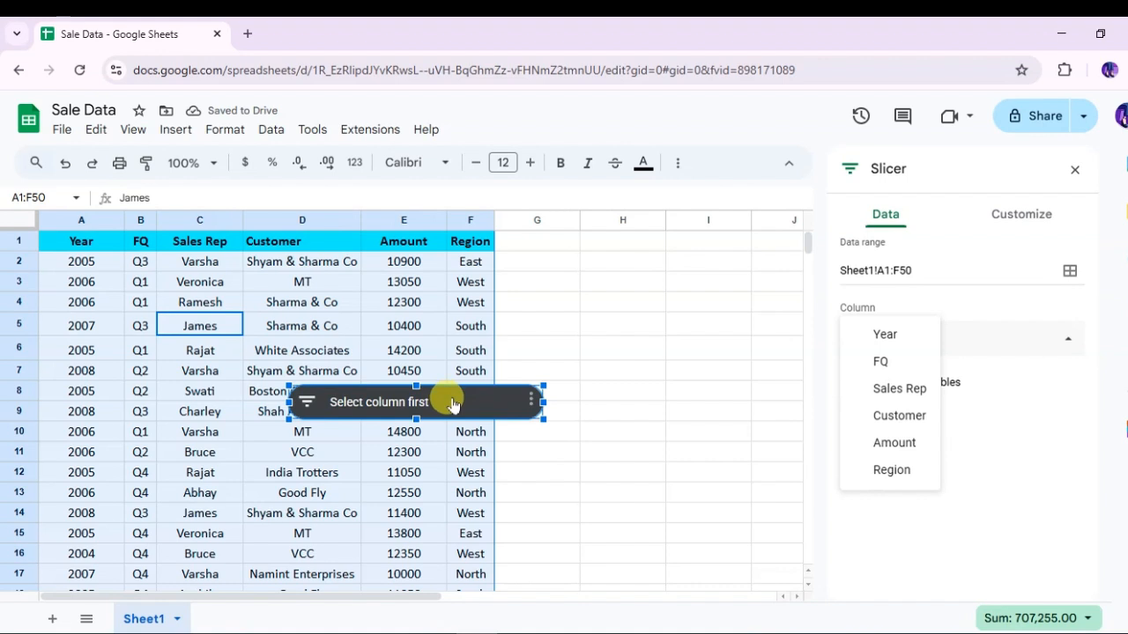
{"action": "left_click_drag", "start_coordinate": [452, 404], "coordinate": [681, 256]}
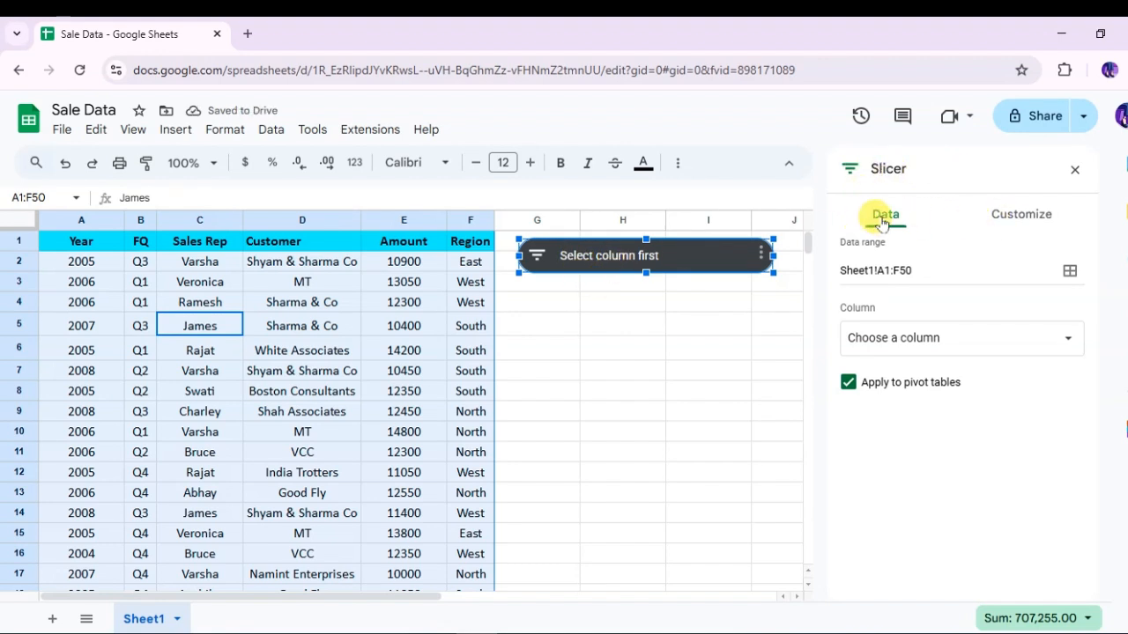
Reselect Sheet1!A1:F50 as the slicer's data range and choose Customer as its column.
{"action": "left_click", "coordinate": [1022, 214]}
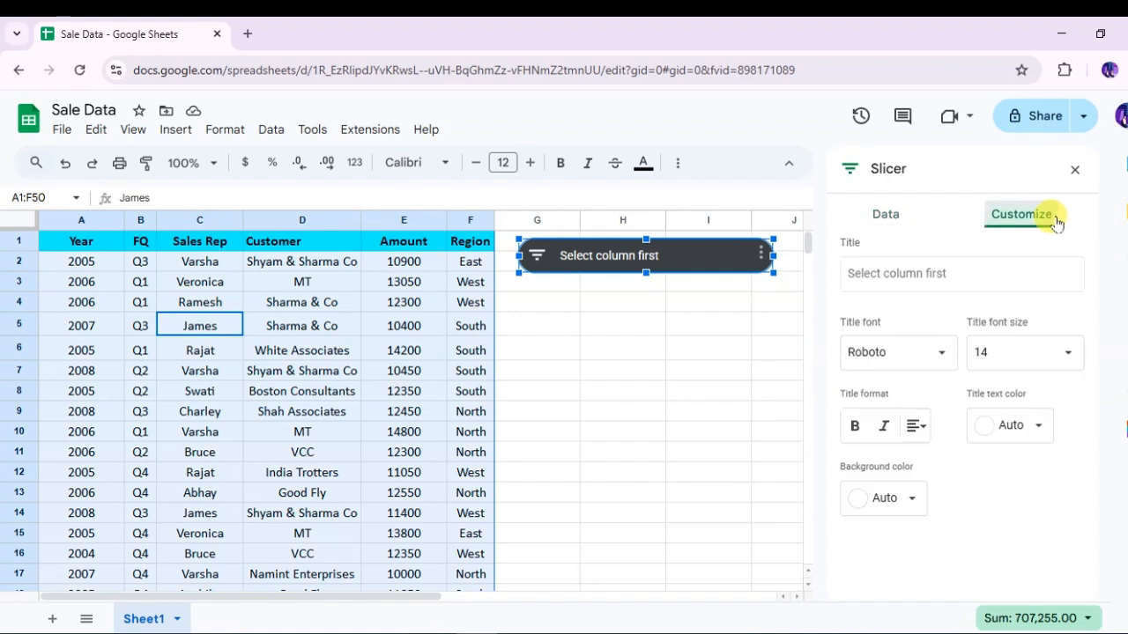
{"action": "left_click", "coordinate": [905, 217]}
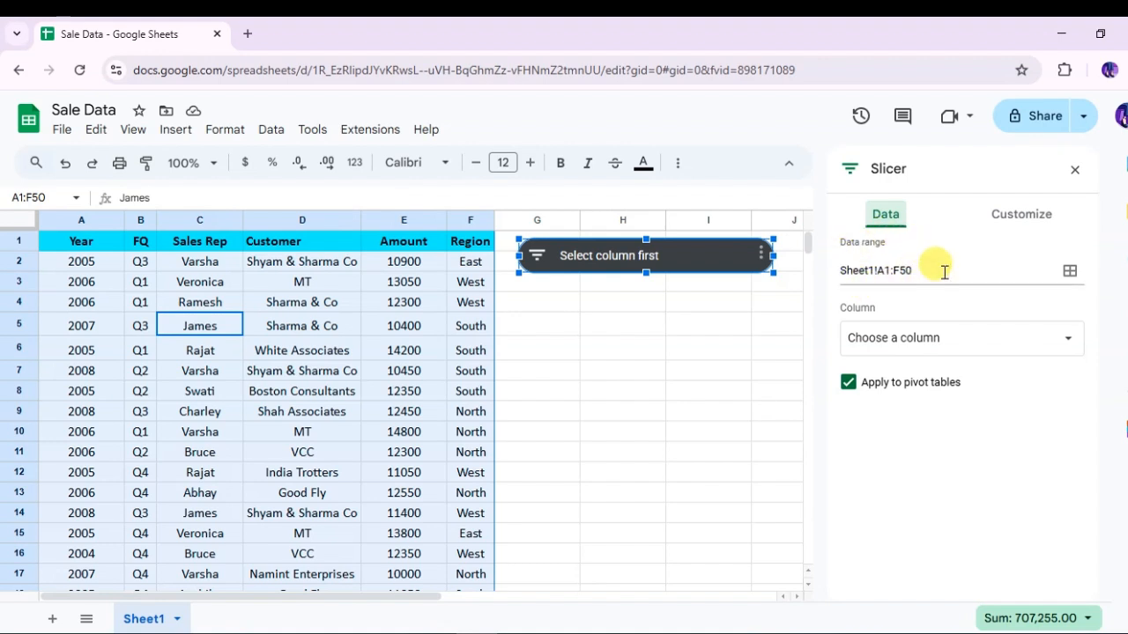
{"action": "left_click", "coordinate": [1070, 273]}
{"action": "left_click", "coordinate": [161, 267]}
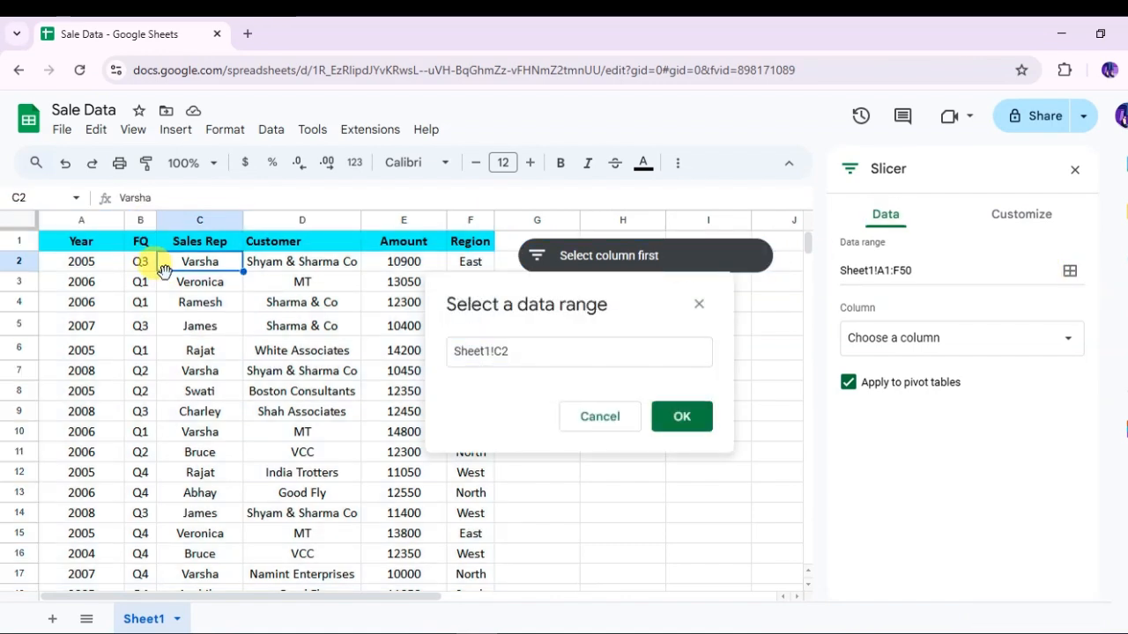
{"action": "key", "text": "ctrl+a"}
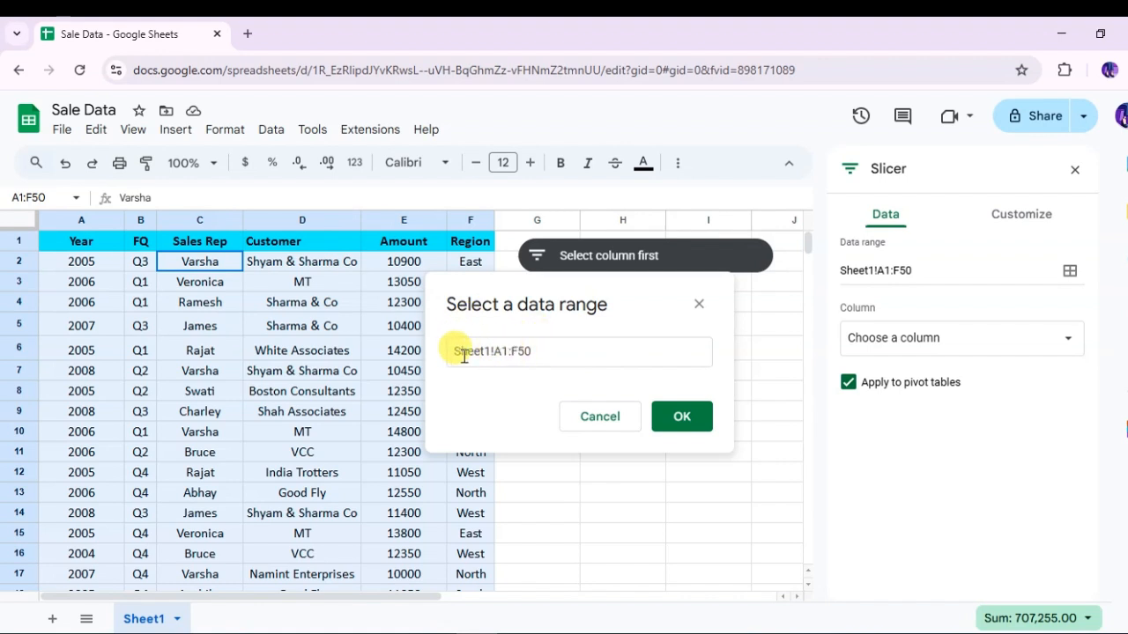
{"action": "left_click", "coordinate": [678, 416]}
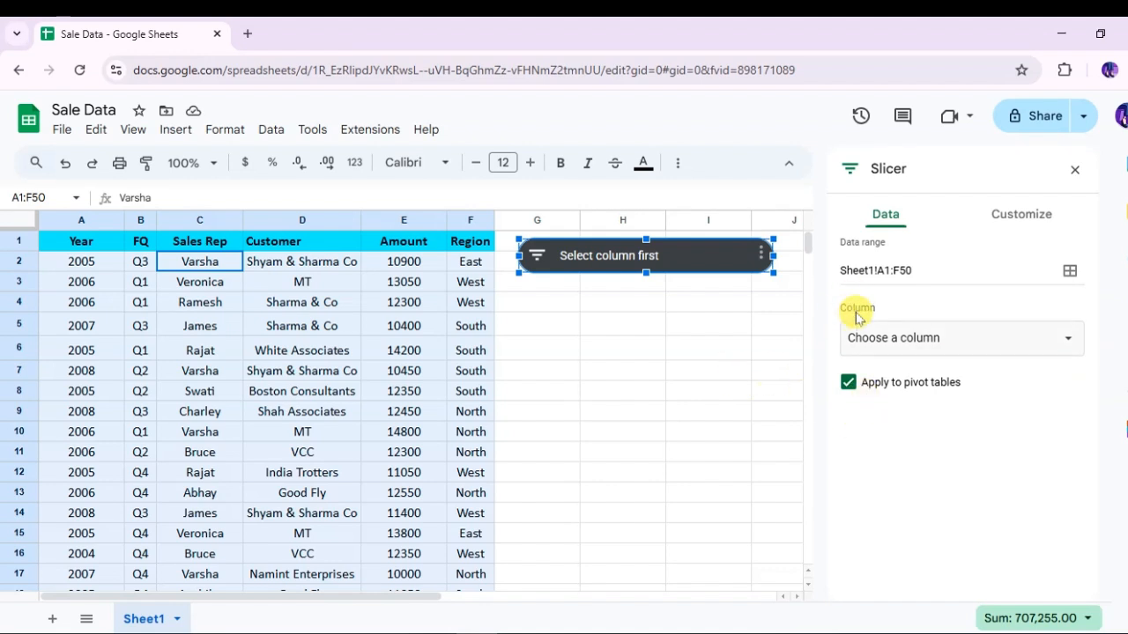
{"action": "left_click", "coordinate": [1067, 343]}
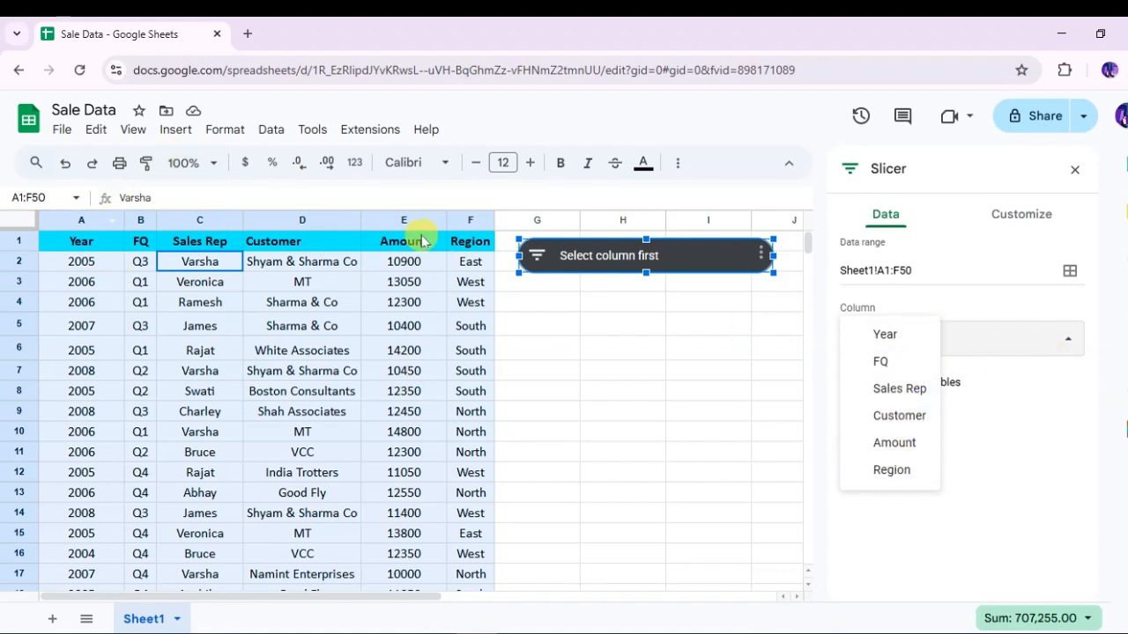
{"action": "left_click", "coordinate": [916, 425]}
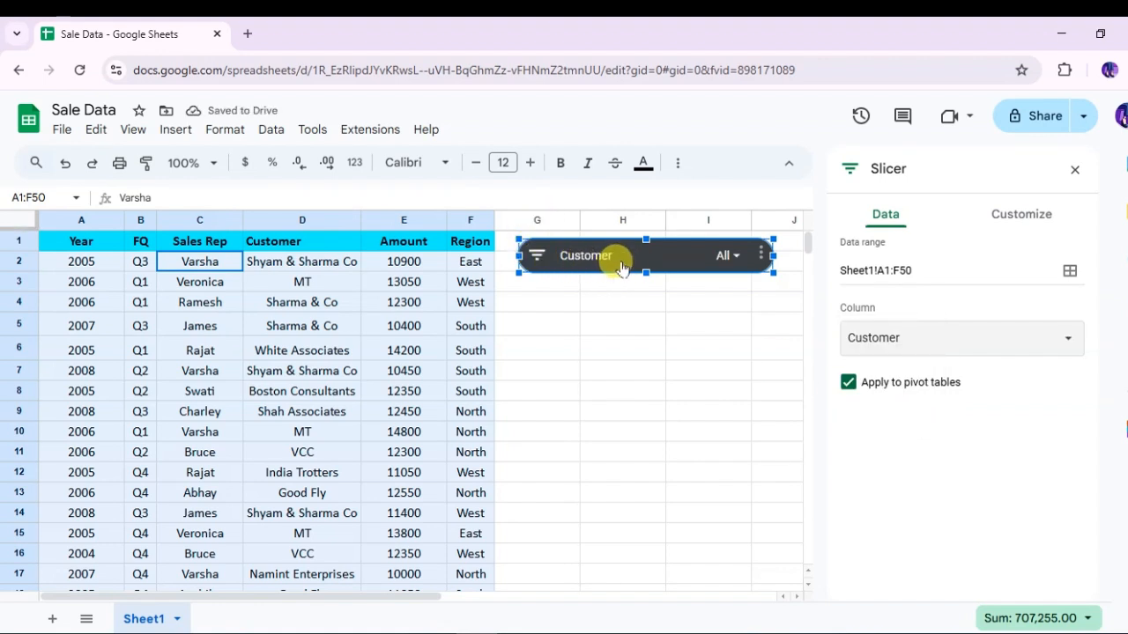
Filter the Customer slicer by values to only Boston Consultants, Data Tronics and India Trotters.
{"action": "left_click", "coordinate": [535, 258]}
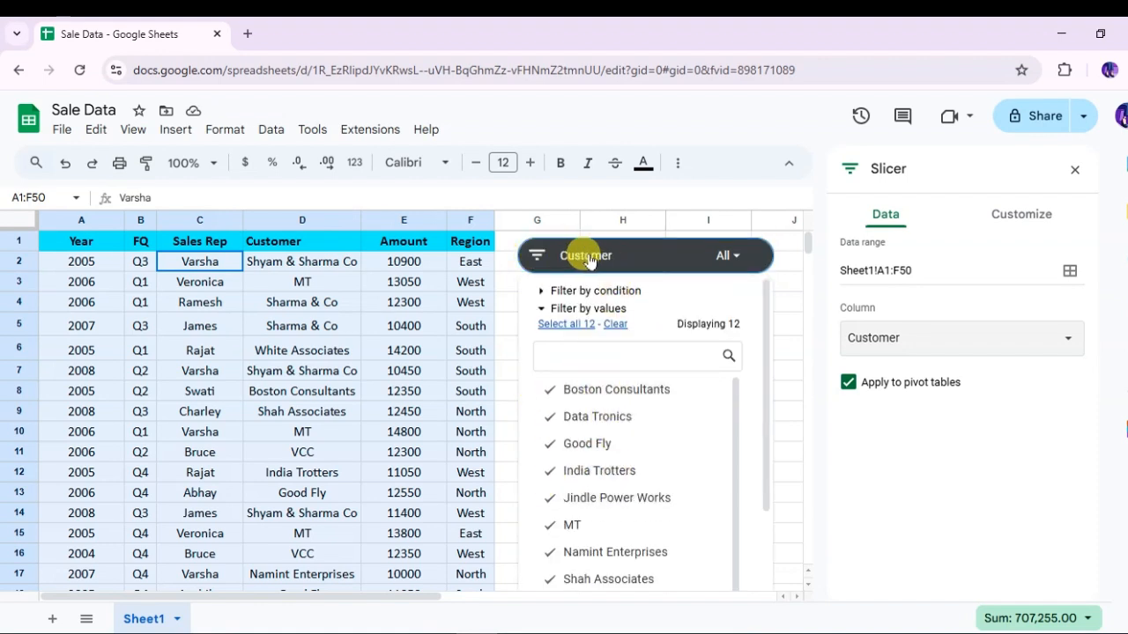
{"action": "left_click", "coordinate": [612, 312]}
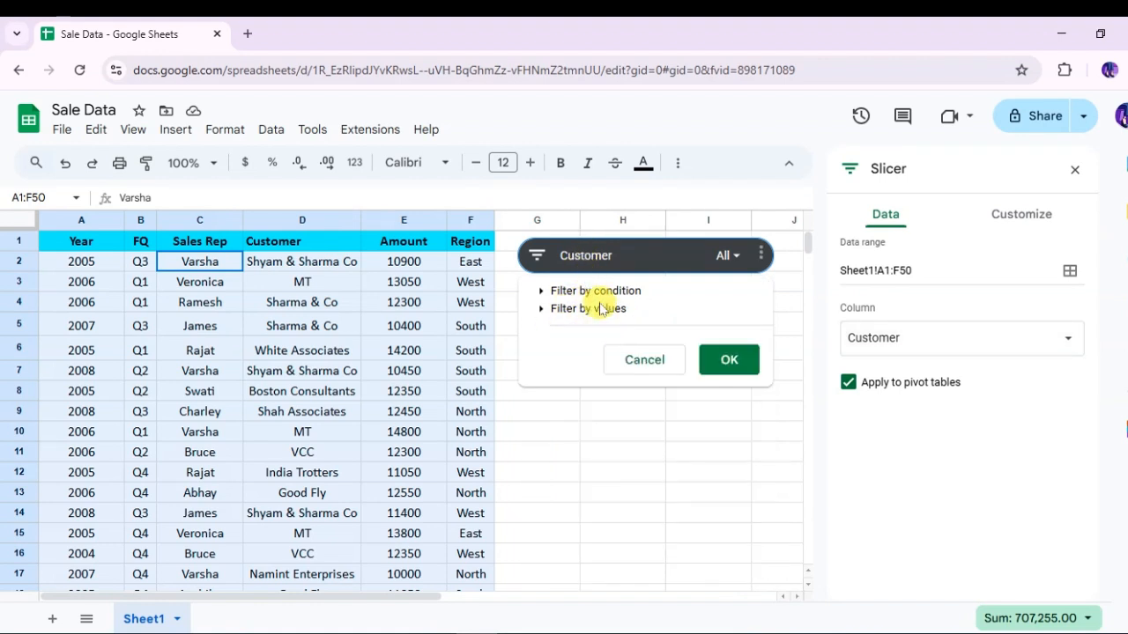
{"action": "left_click", "coordinate": [584, 310]}
{"action": "left_click", "coordinate": [588, 308]}
{"action": "left_click", "coordinate": [588, 309]}
{"action": "left_click", "coordinate": [615, 324]}
{"action": "left_click", "coordinate": [592, 393]}
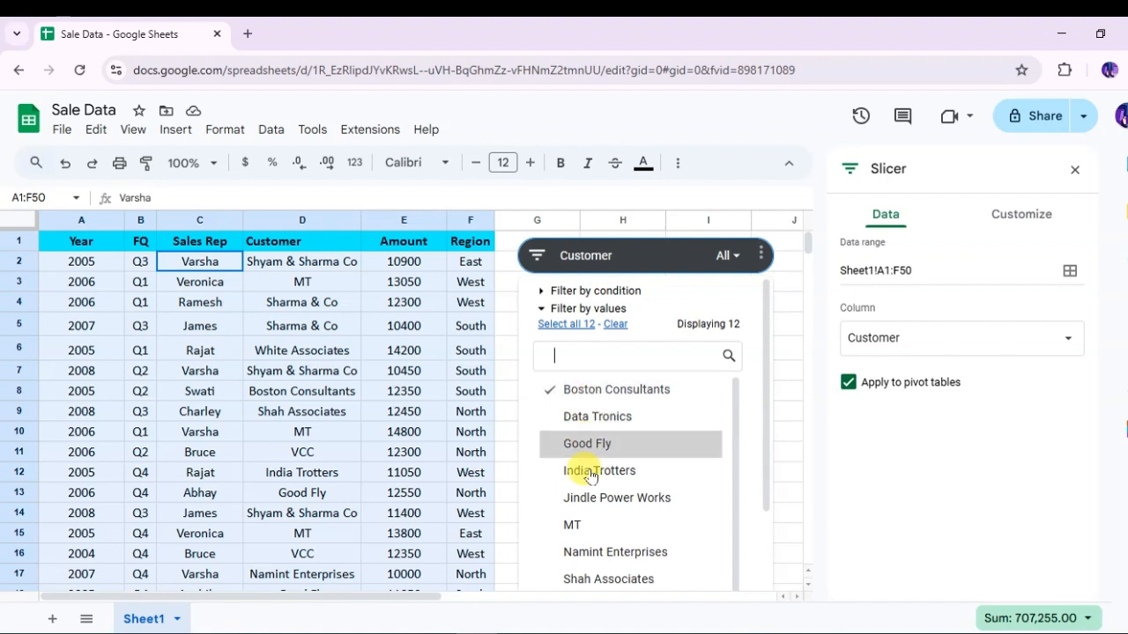
{"action": "left_click", "coordinate": [591, 473]}
{"action": "left_click", "coordinate": [594, 423]}
{"action": "scroll", "coordinate": [622, 483], "scroll_direction": "down", "scroll_amount": 1}
{"action": "scroll", "coordinate": [761, 461], "scroll_direction": "down", "scroll_amount": 3}
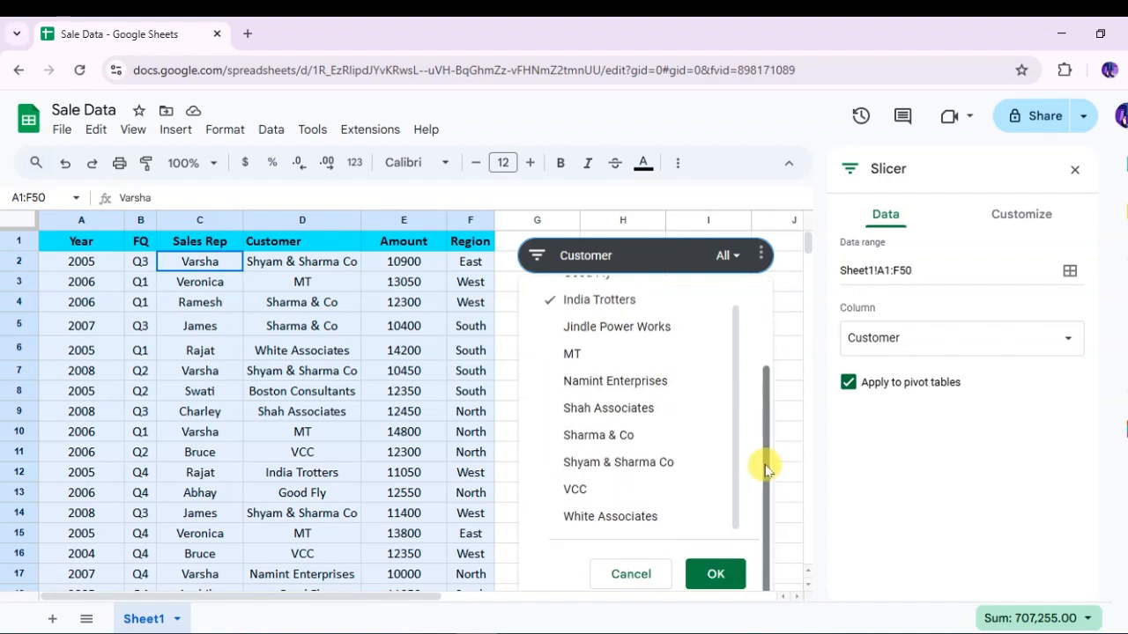
{"action": "left_click", "coordinate": [715, 573]}
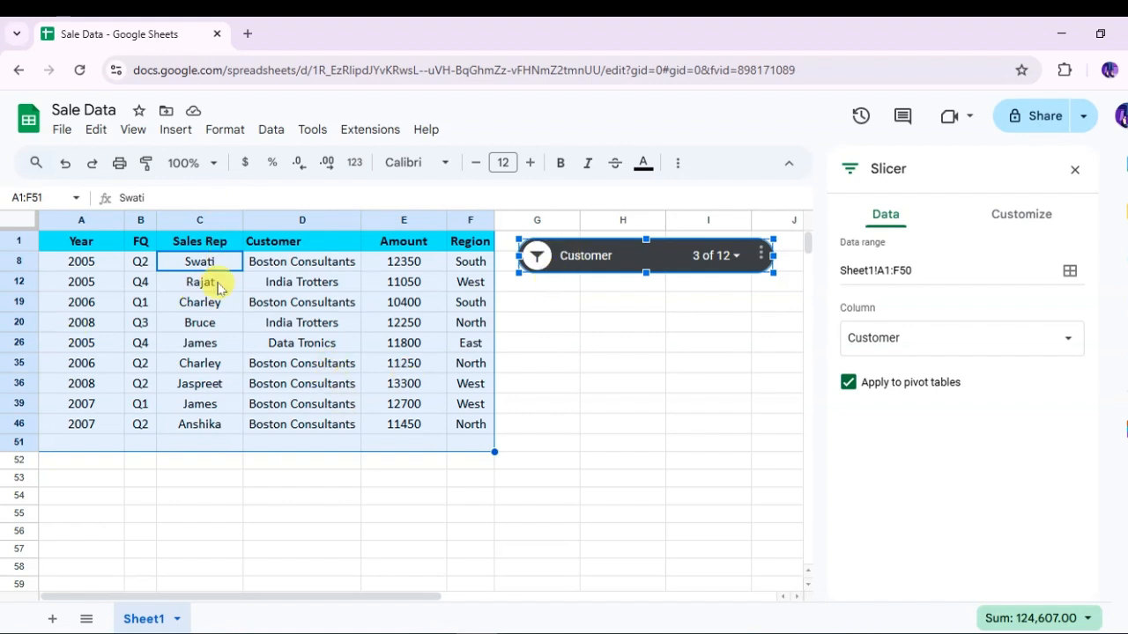
Select all customers in the slicer's filter again and change the slicer's column to Amount.
{"action": "left_click", "coordinate": [536, 257]}
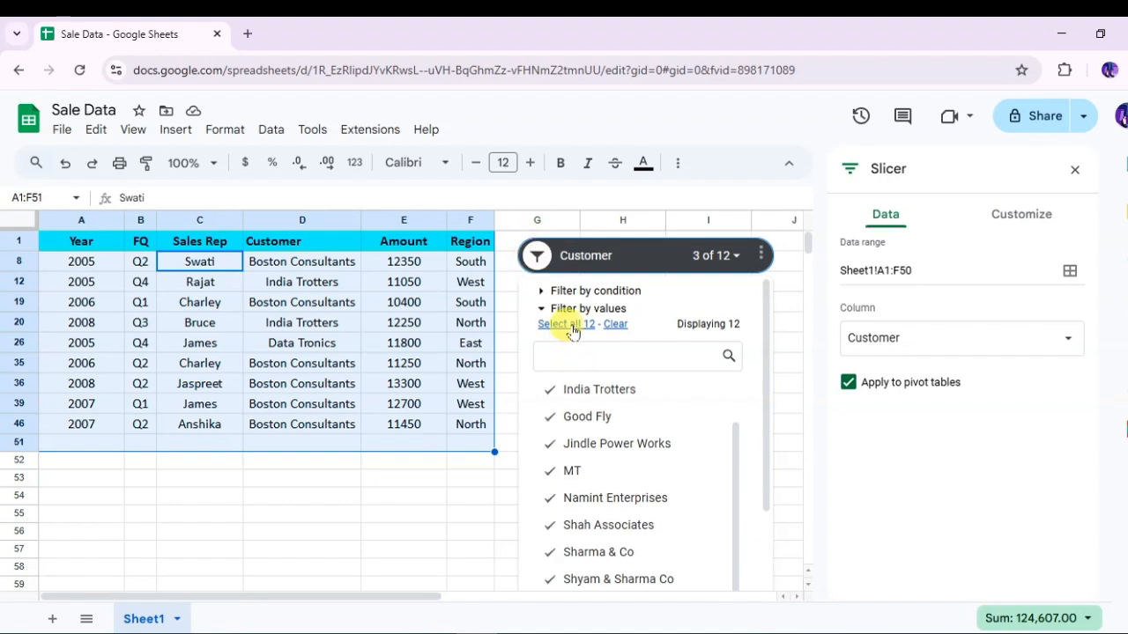
{"action": "left_click_drag", "start_coordinate": [767, 414], "coordinate": [767, 556]}
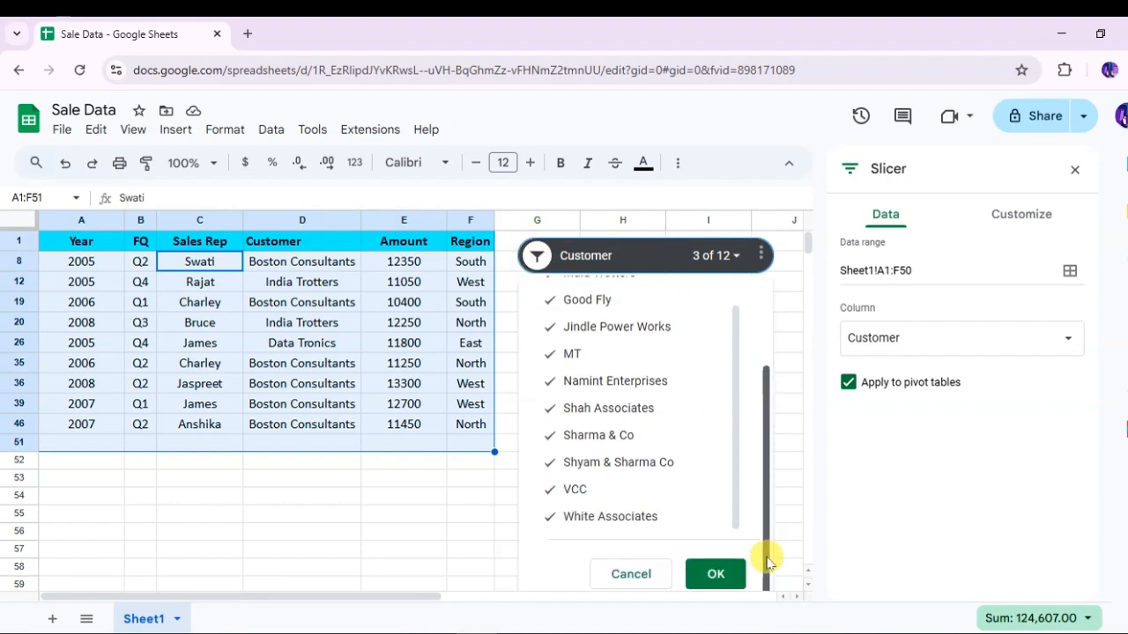
{"action": "left_click", "coordinate": [715, 572]}
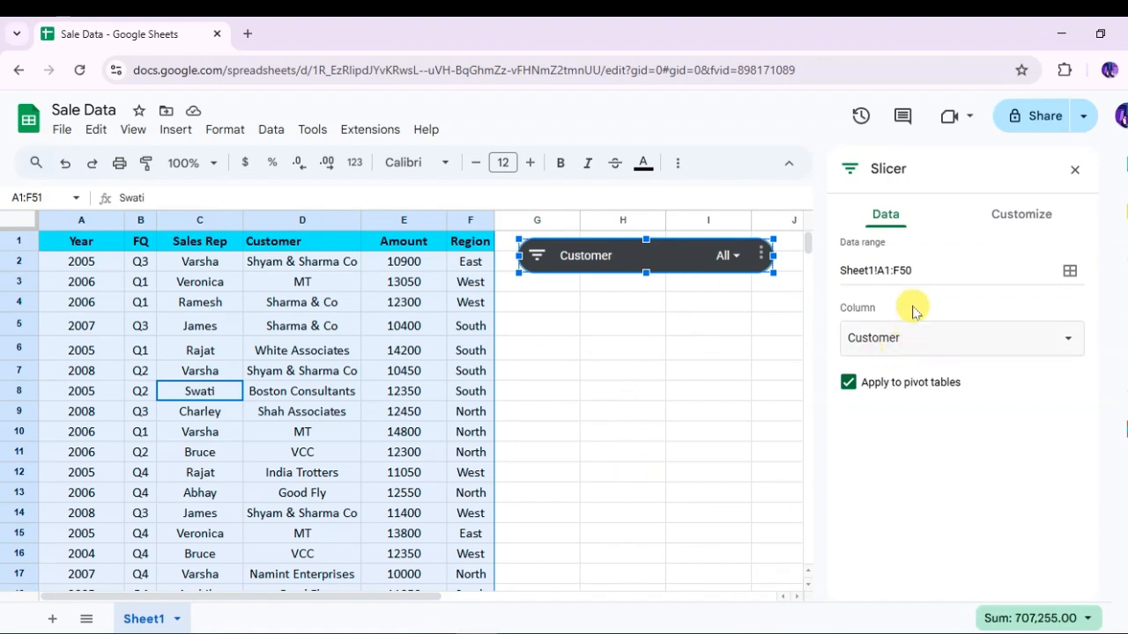
{"action": "left_click", "coordinate": [1033, 336]}
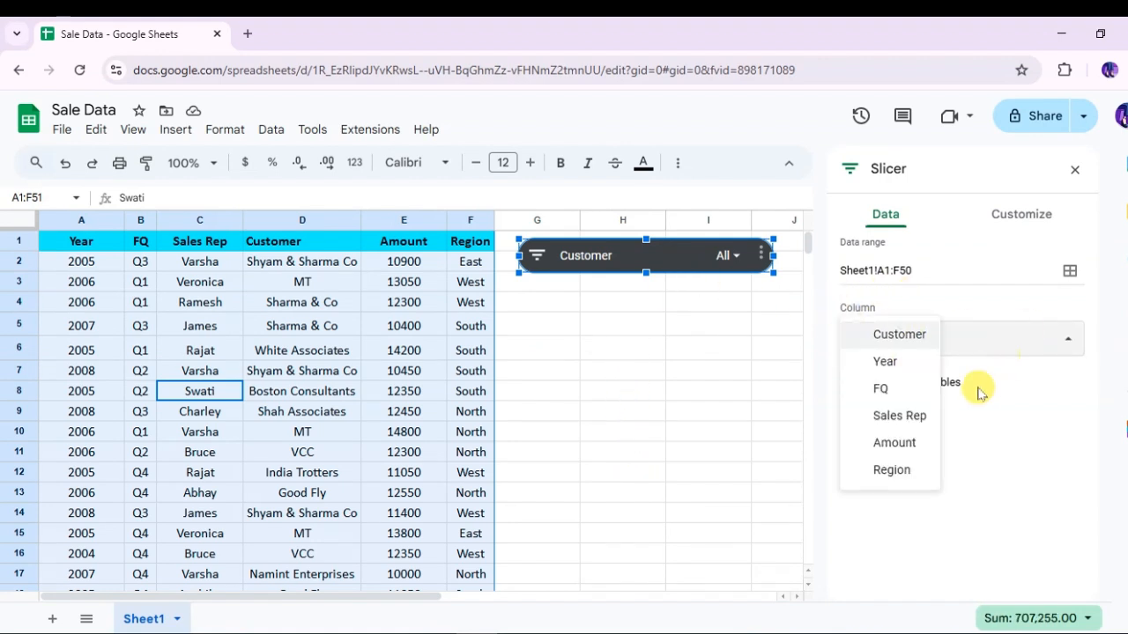
{"action": "left_click", "coordinate": [894, 442]}
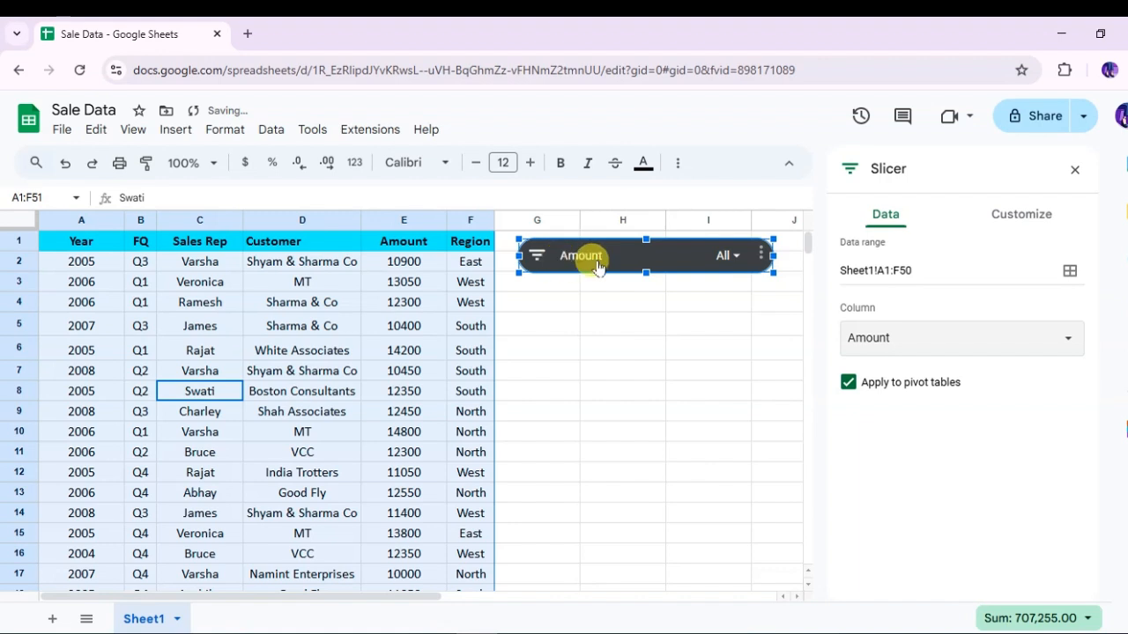
Filter the Amount slicer by values to only 11250, 11400 and 11700.
{"action": "left_click", "coordinate": [533, 256]}
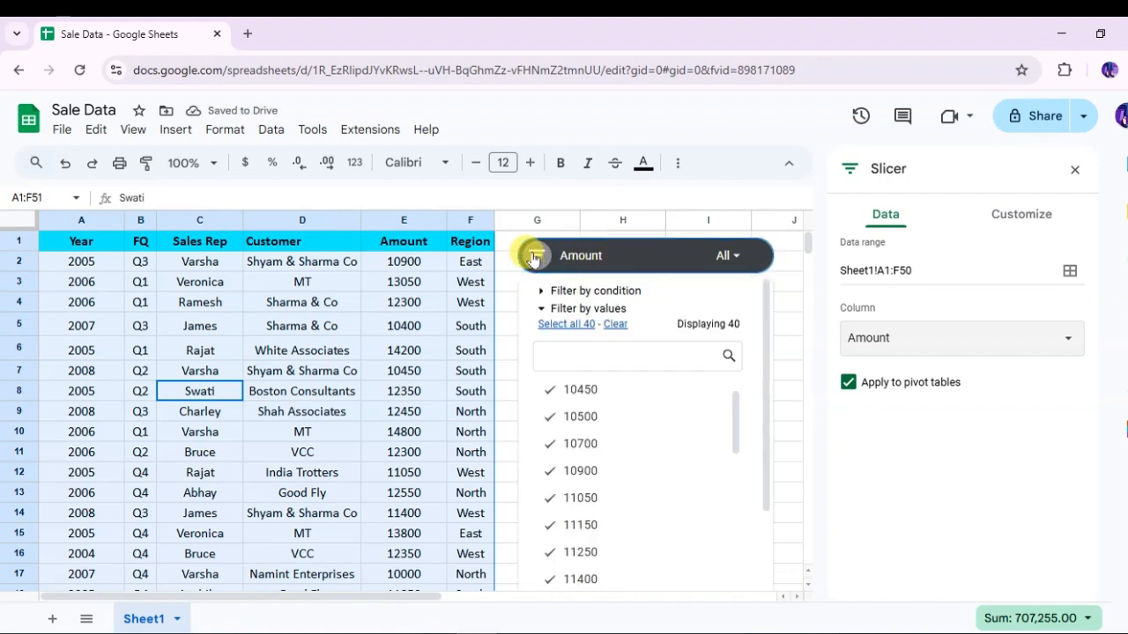
{"action": "left_click", "coordinate": [615, 324]}
{"action": "scroll", "coordinate": [577, 423], "scroll_direction": "down", "scroll_amount": 2}
{"action": "left_click", "coordinate": [599, 409]}
{"action": "left_click", "coordinate": [599, 463]}
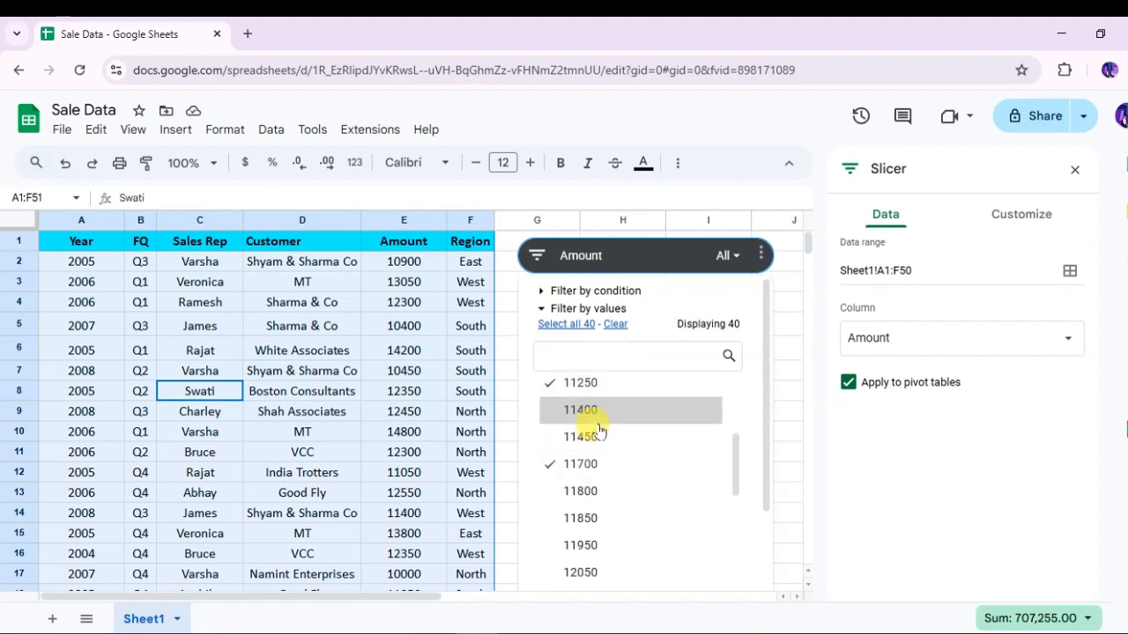
{"action": "scroll", "coordinate": [598, 441], "scroll_direction": "down", "scroll_amount": 3}
{"action": "scroll", "coordinate": [675, 455], "scroll_direction": "down", "scroll_amount": 4}
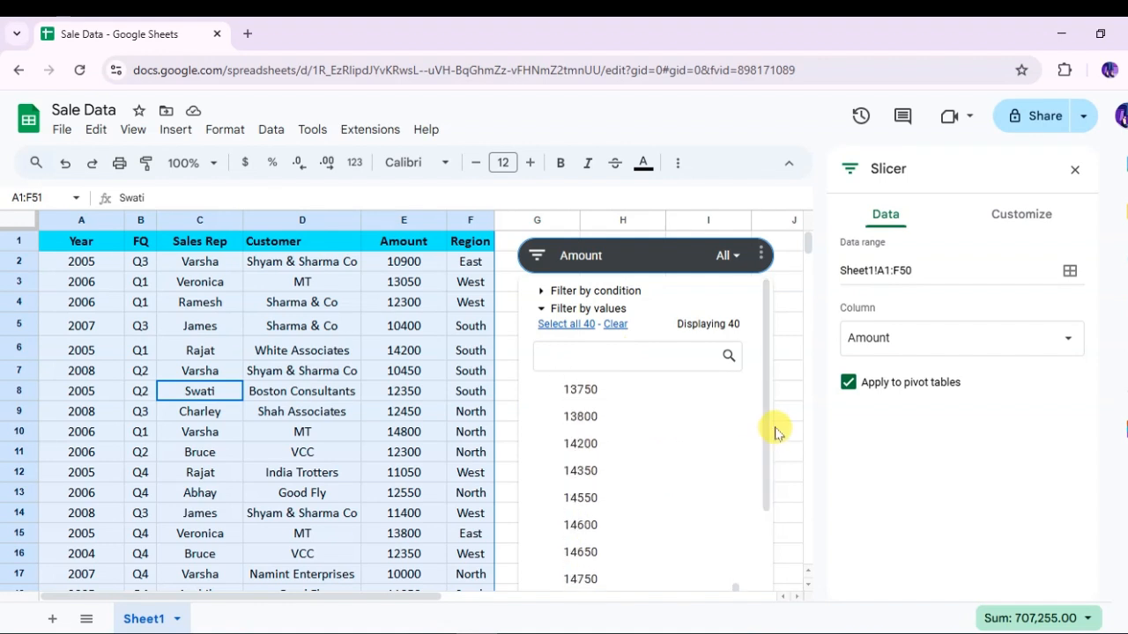
{"action": "left_click_drag", "start_coordinate": [763, 443], "coordinate": [763, 548]}
{"action": "left_click", "coordinate": [714, 573]}
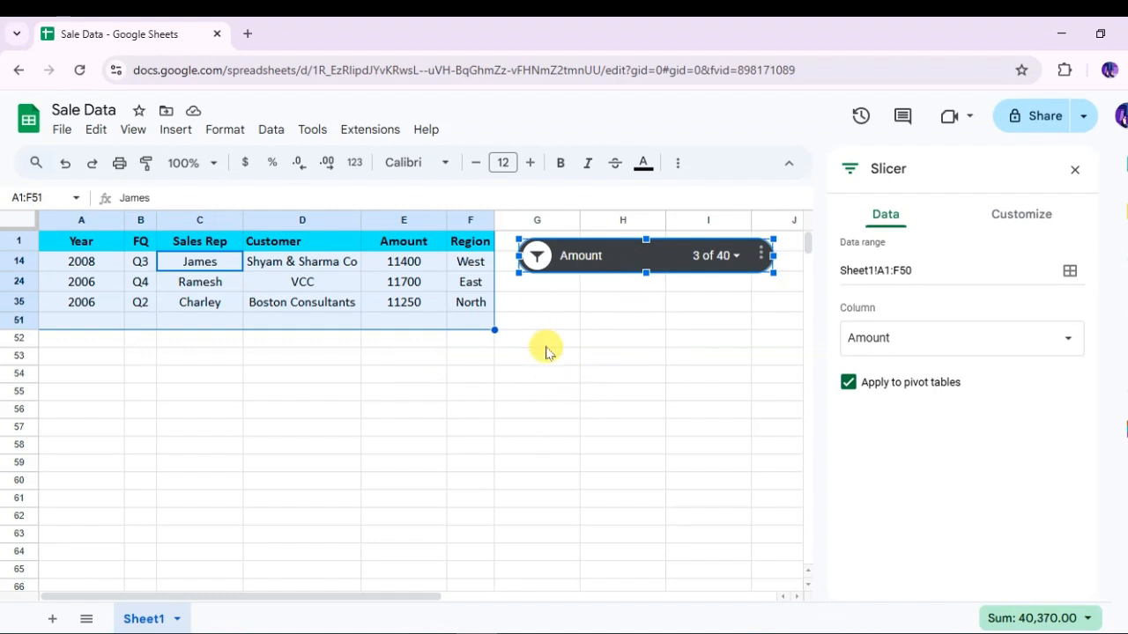
Change the slicer's title to "Sale Data".
{"action": "left_click", "coordinate": [1039, 220]}
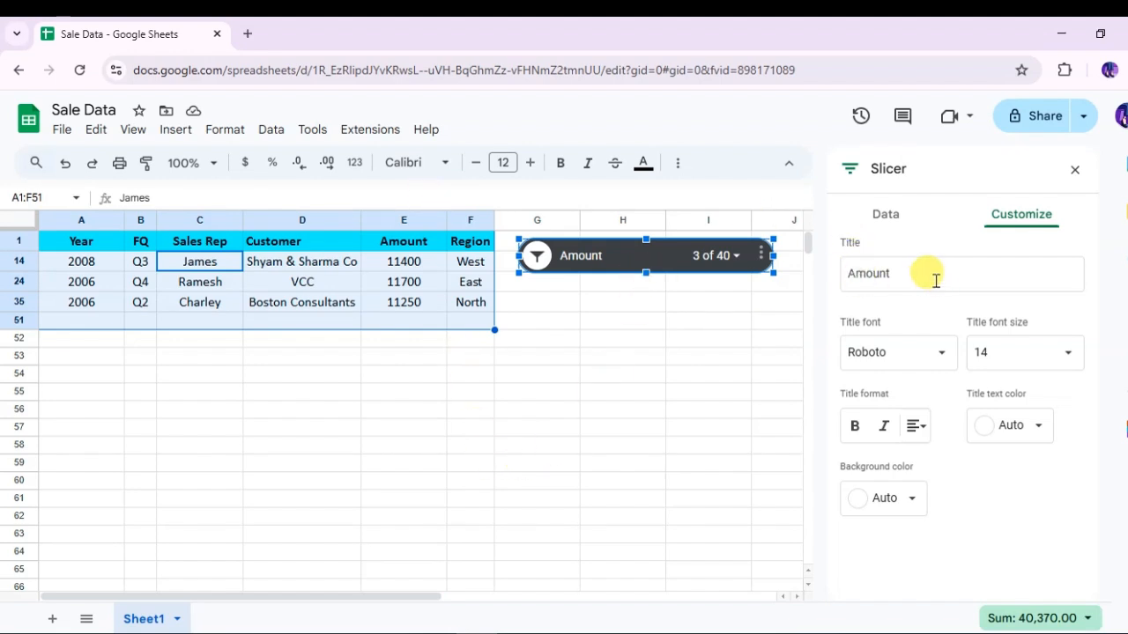
{"action": "double_click", "coordinate": [854, 274]}
{"action": "type", "text": "Sale Data"}
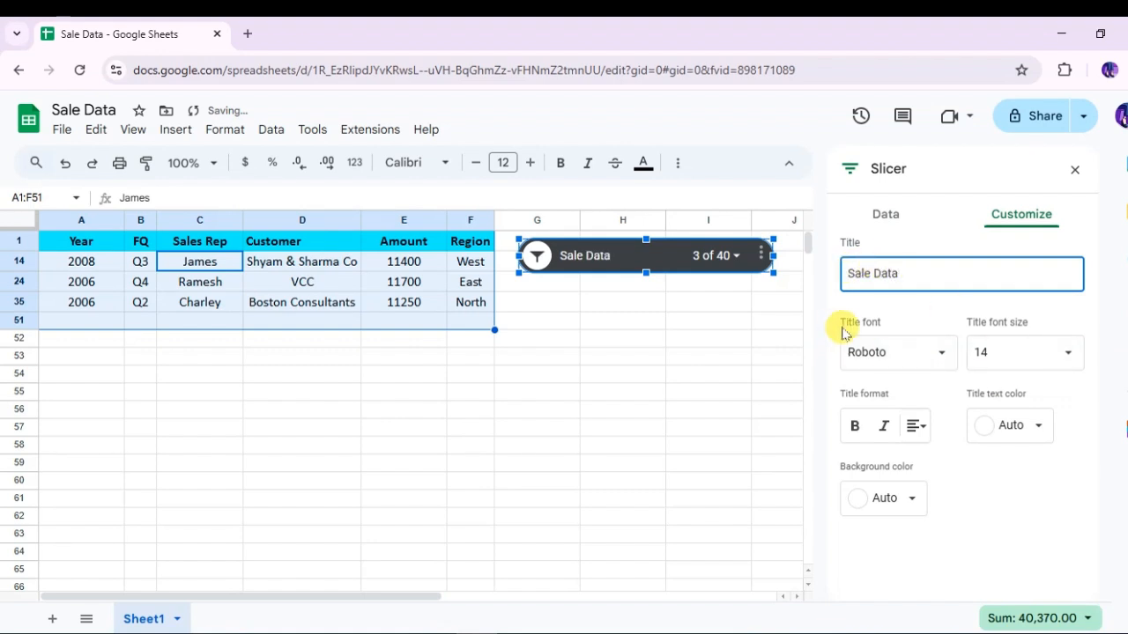
Set the slicer's title font to Pacifico and its font size to 18.
{"action": "left_click", "coordinate": [942, 355]}
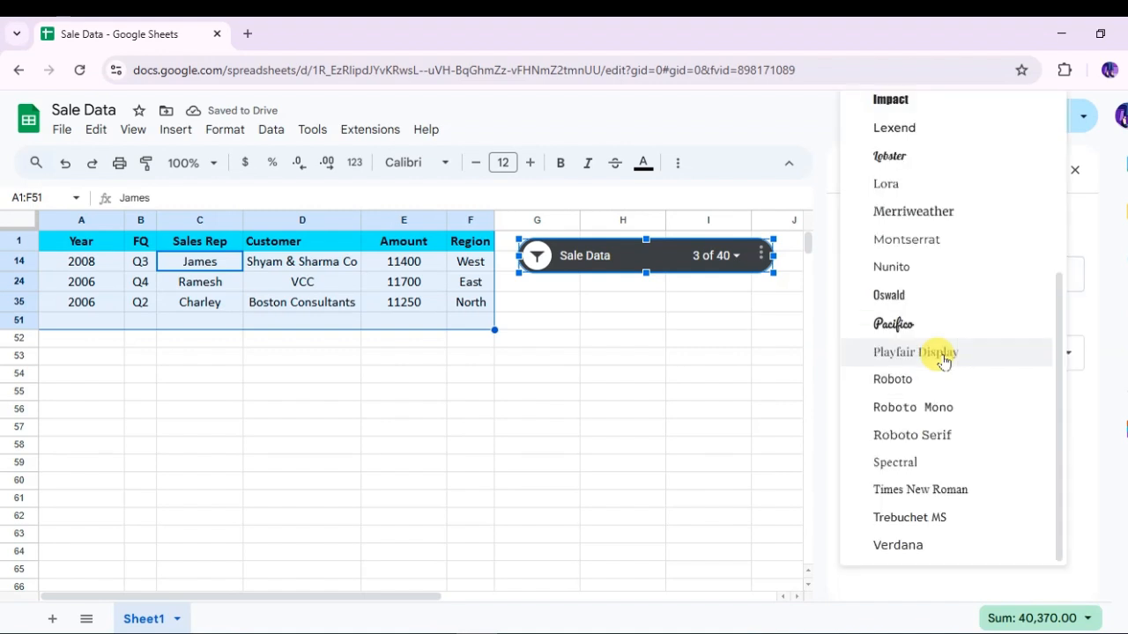
{"action": "left_click", "coordinate": [922, 323]}
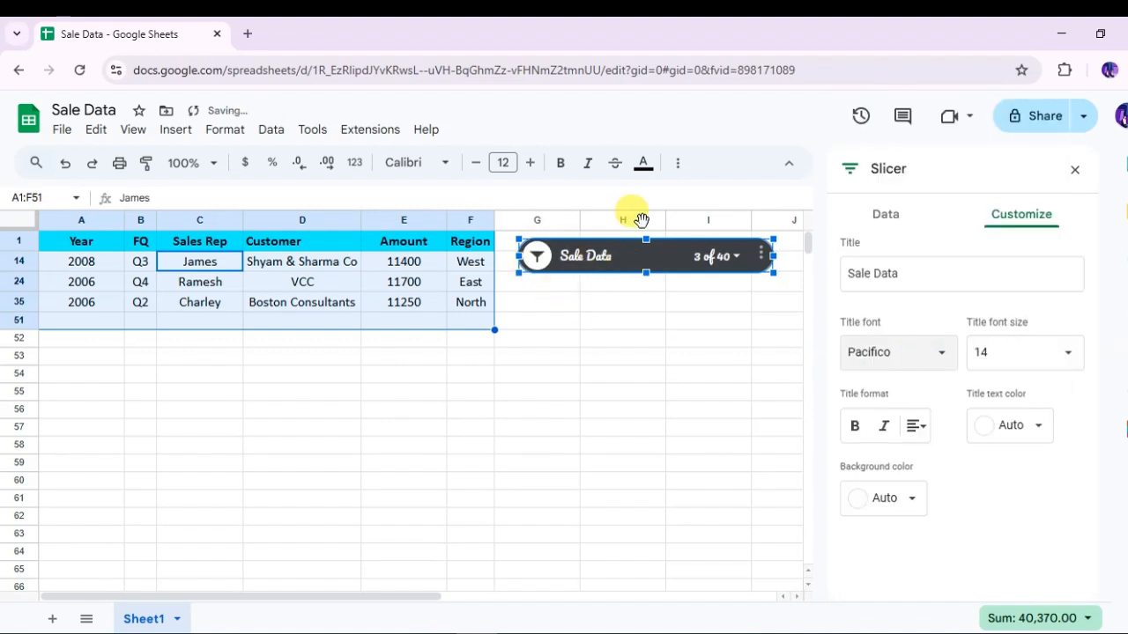
{"action": "left_click", "coordinate": [1061, 354]}
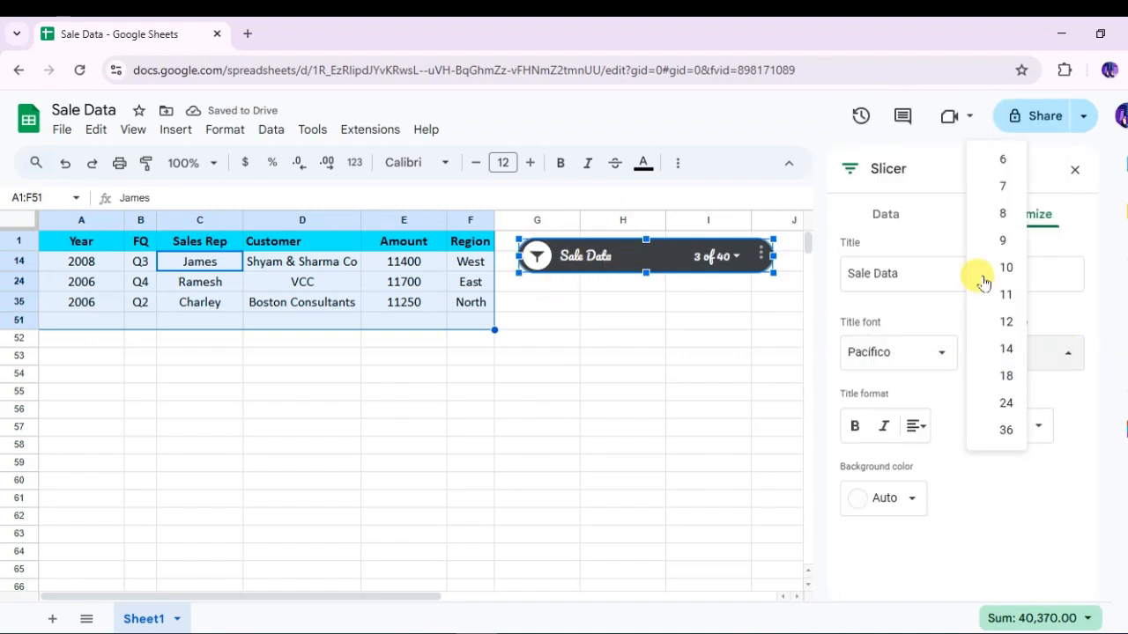
{"action": "left_click", "coordinate": [1005, 376]}
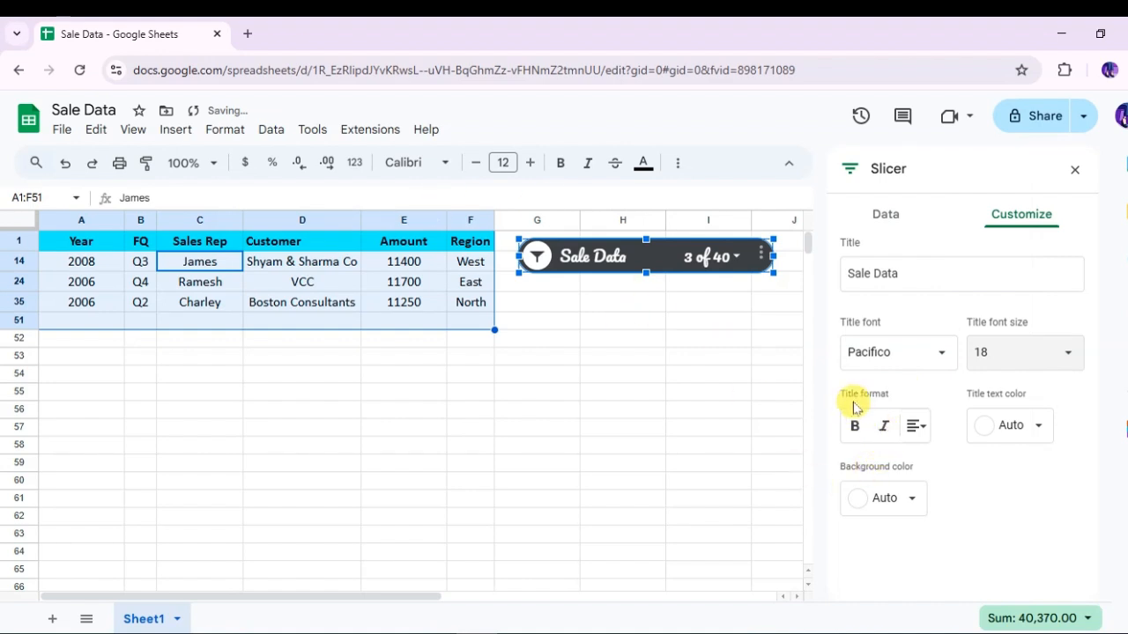
Format the slicer's title as bold and centre-aligned, with cyan text.
{"action": "left_click", "coordinate": [854, 433]}
{"action": "left_click", "coordinate": [916, 426]}
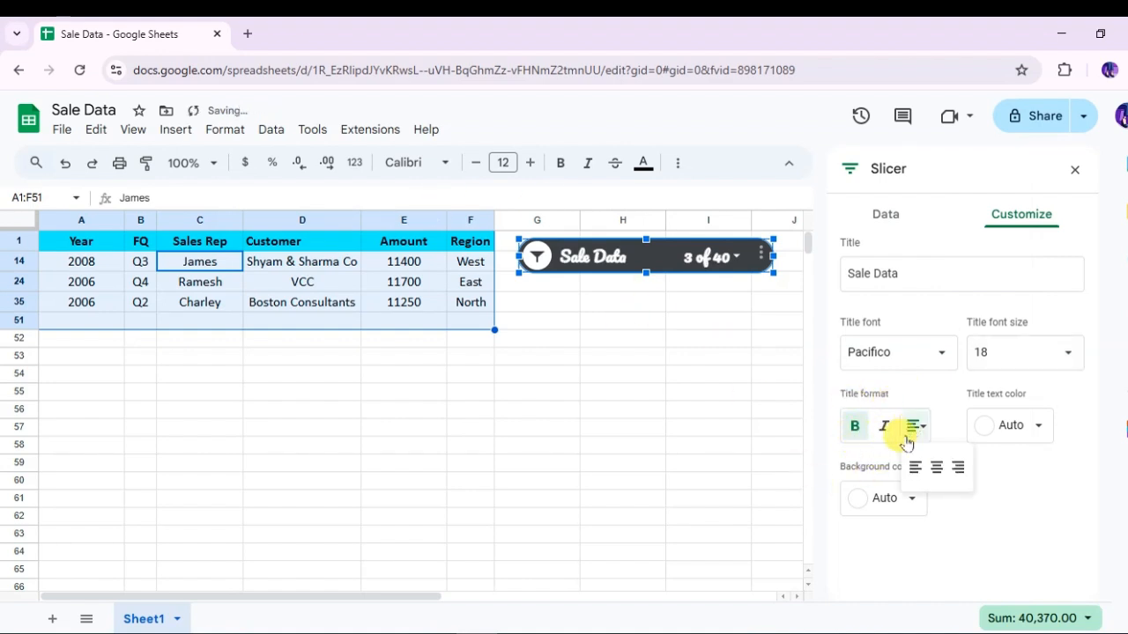
{"action": "left_click", "coordinate": [937, 467]}
{"action": "left_click", "coordinate": [1011, 428]}
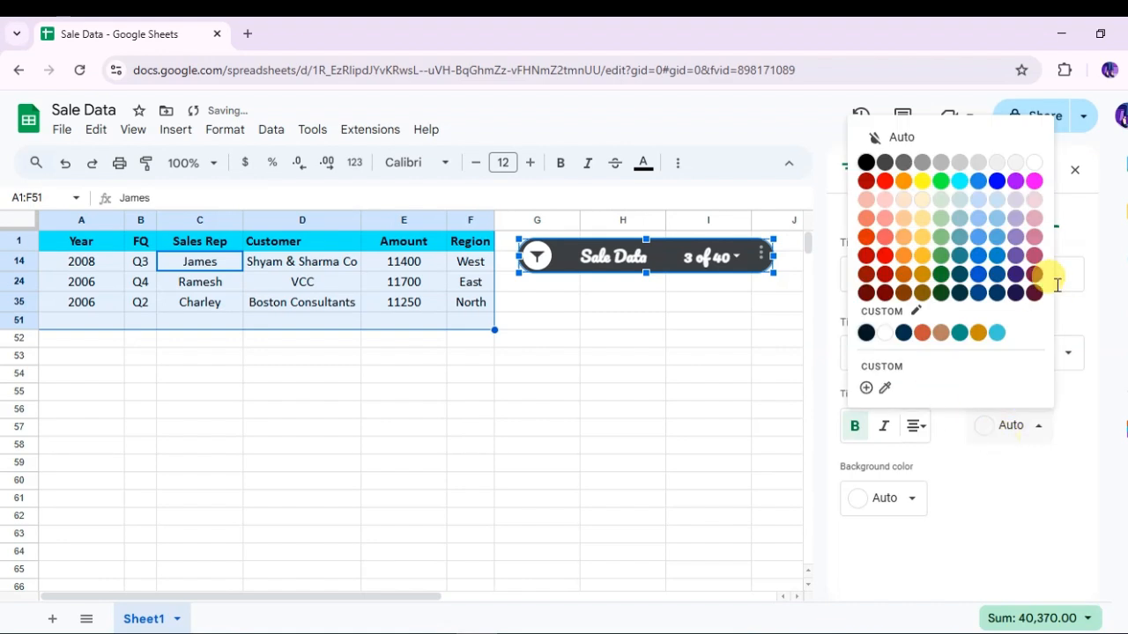
{"action": "left_click", "coordinate": [959, 180]}
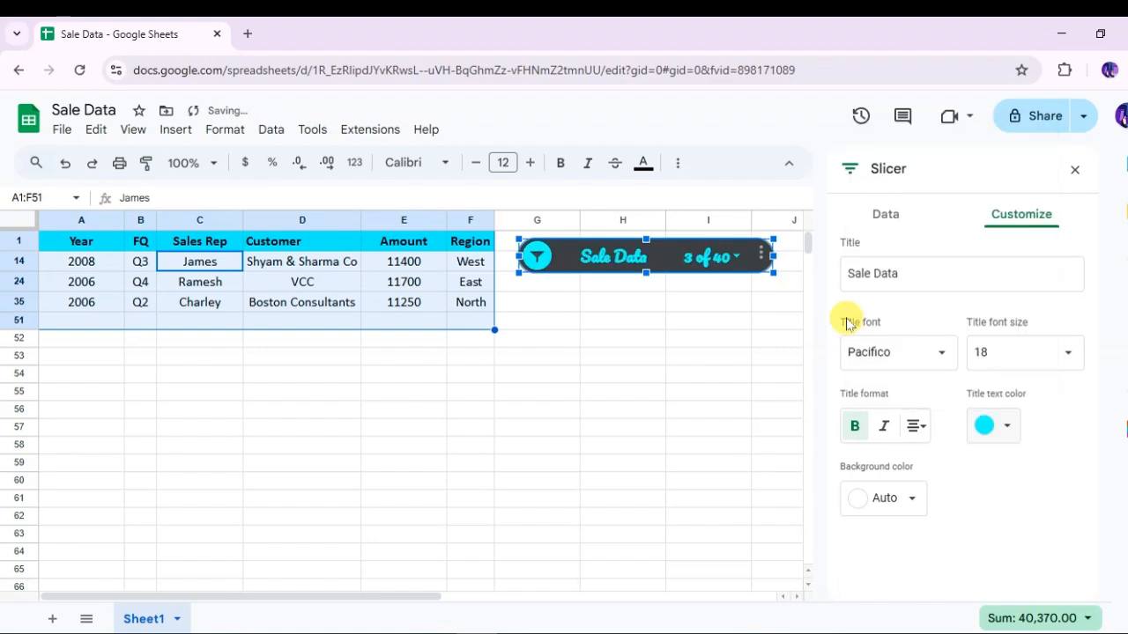
Set the slicer's background colour to dark magenta.
{"action": "left_click", "coordinate": [910, 500]}
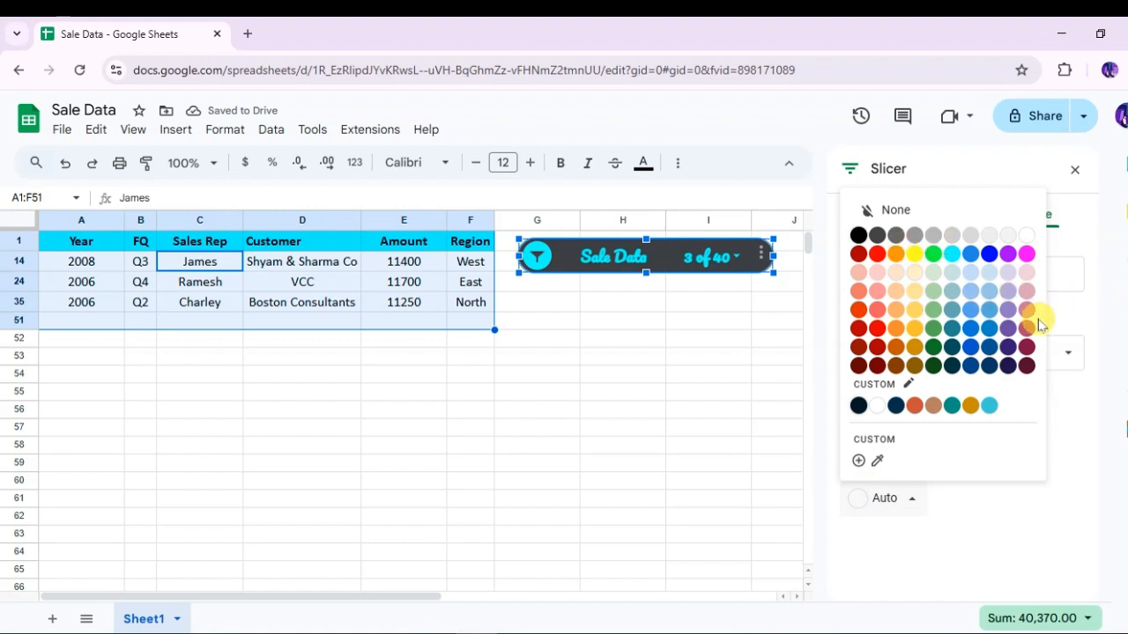
{"action": "left_click", "coordinate": [1027, 348]}
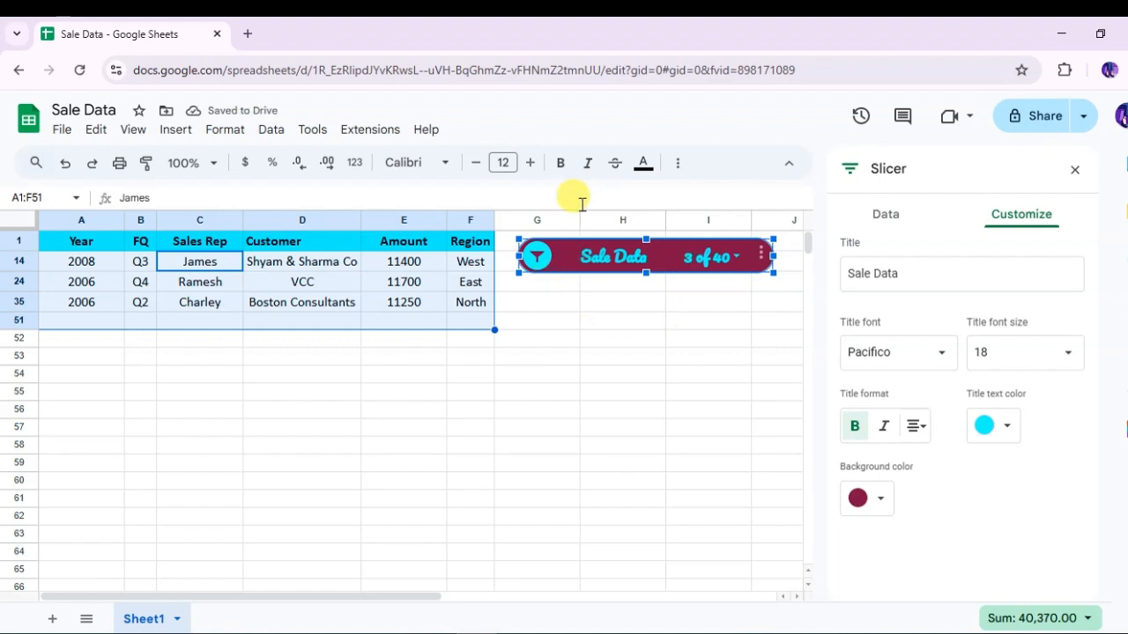
Switch the slicer's column to Year and filter it by values to only 2004 and 2005.
{"action": "left_click", "coordinate": [885, 217]}
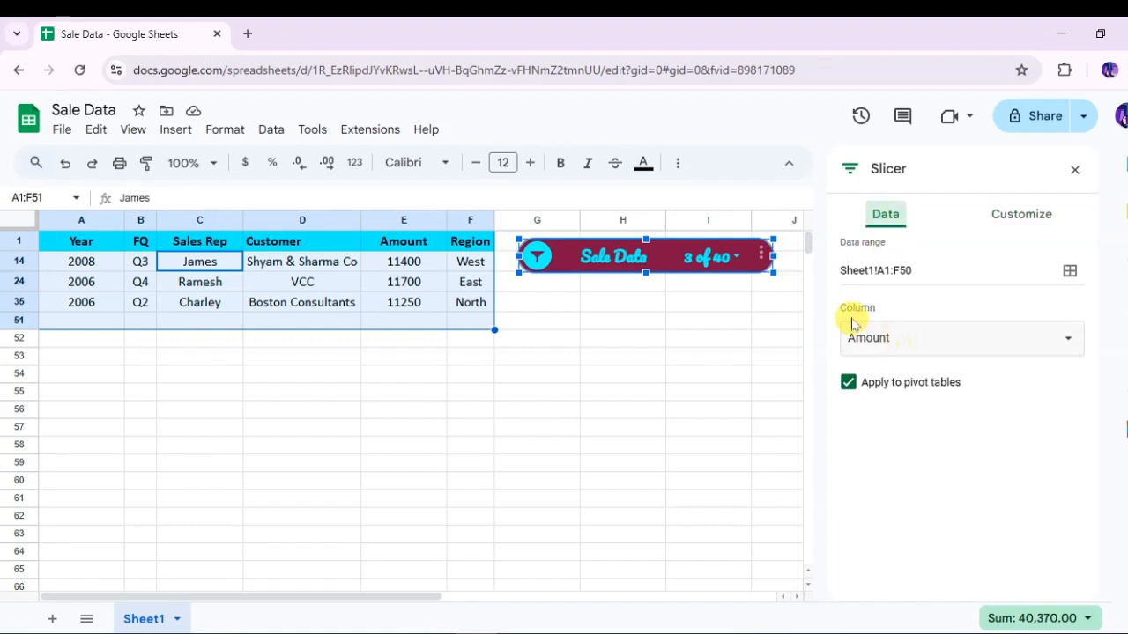
{"action": "left_click", "coordinate": [1062, 342]}
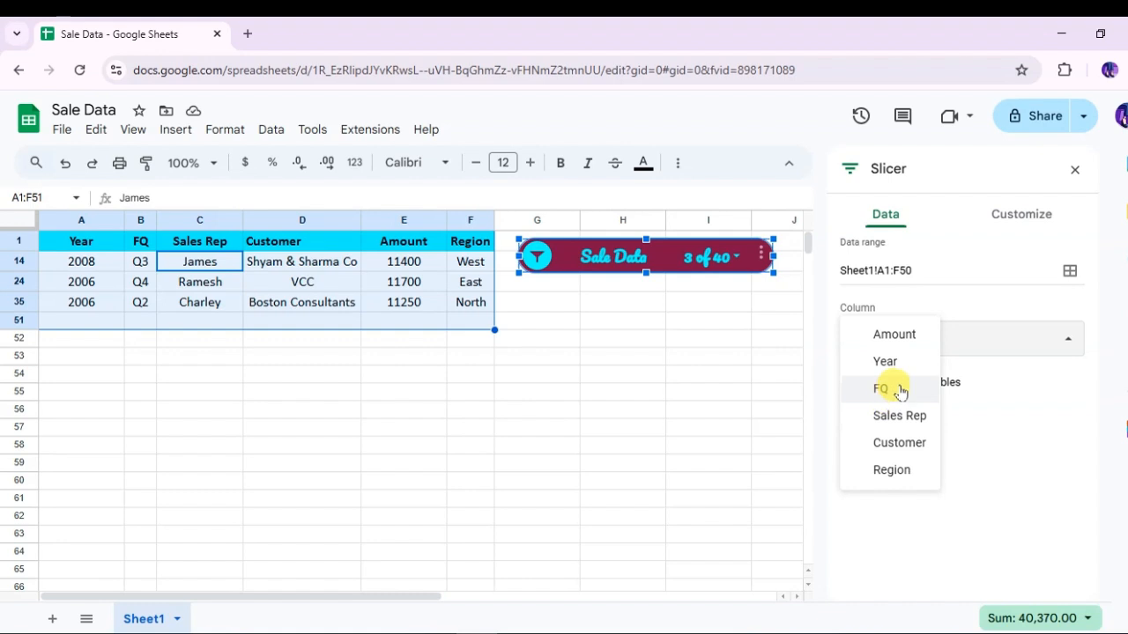
{"action": "left_click", "coordinate": [886, 362]}
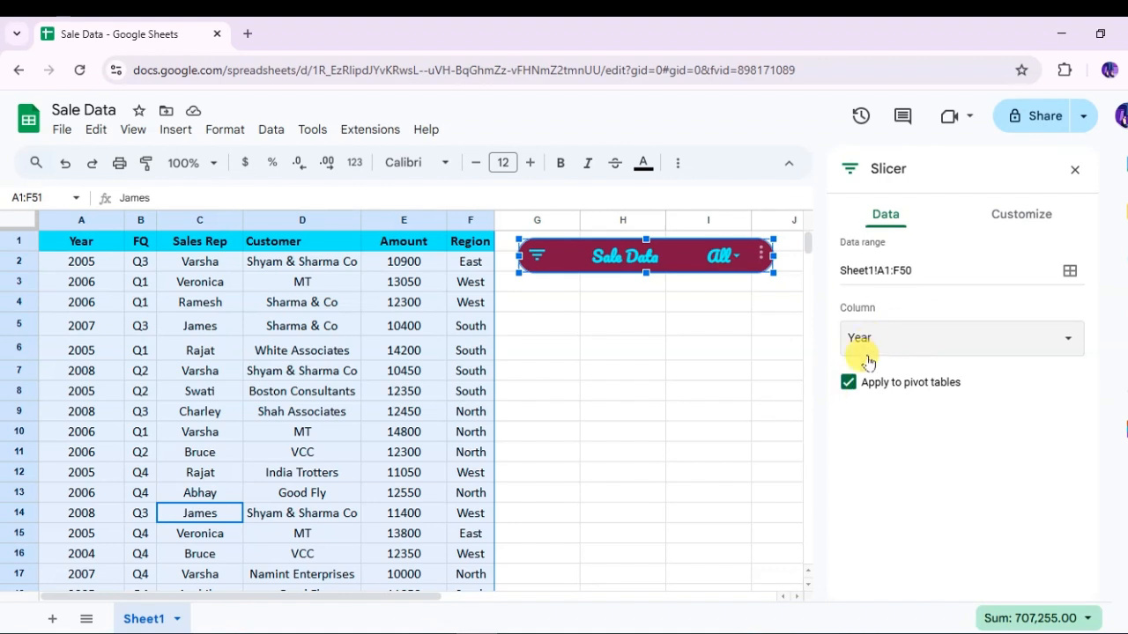
{"action": "left_click", "coordinate": [535, 257]}
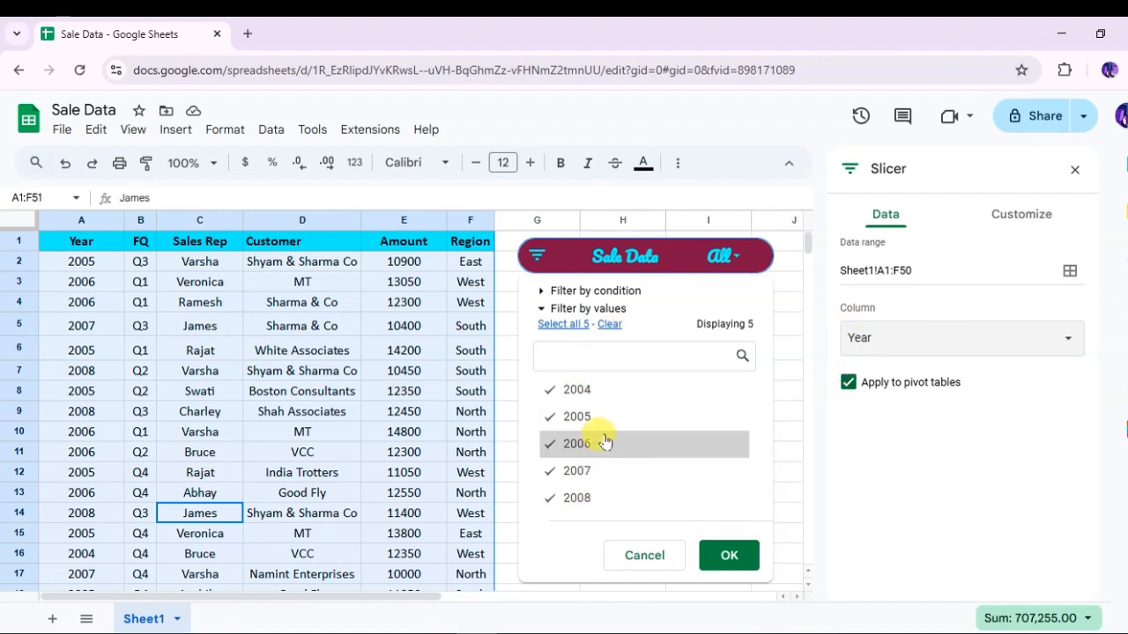
{"action": "left_click", "coordinate": [607, 323]}
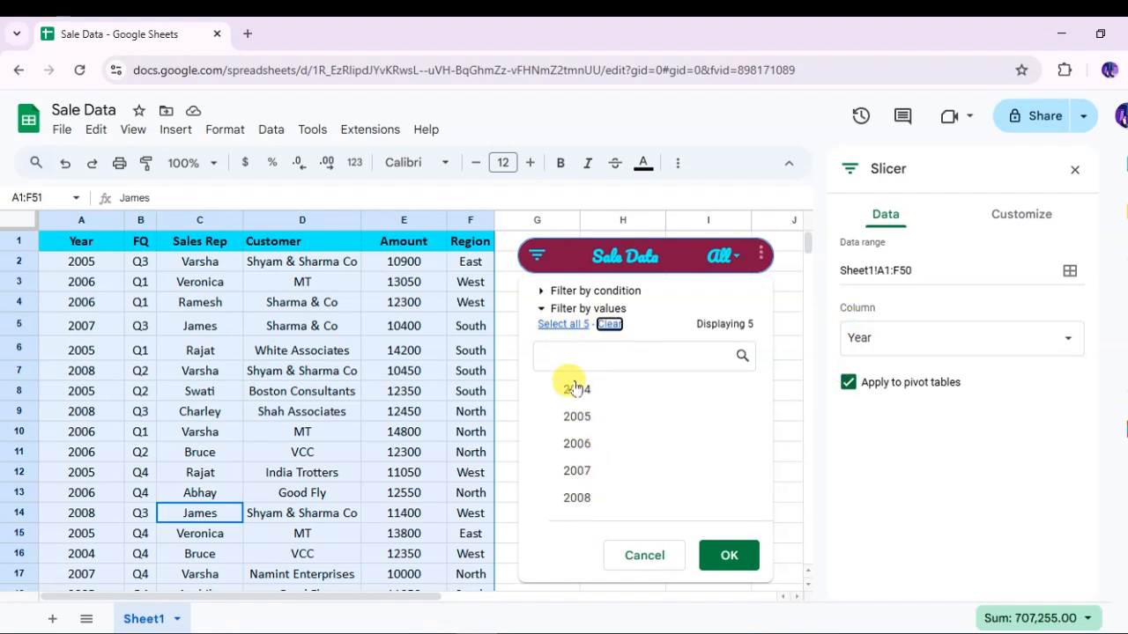
{"action": "left_click", "coordinate": [574, 389]}
{"action": "left_click", "coordinate": [574, 417]}
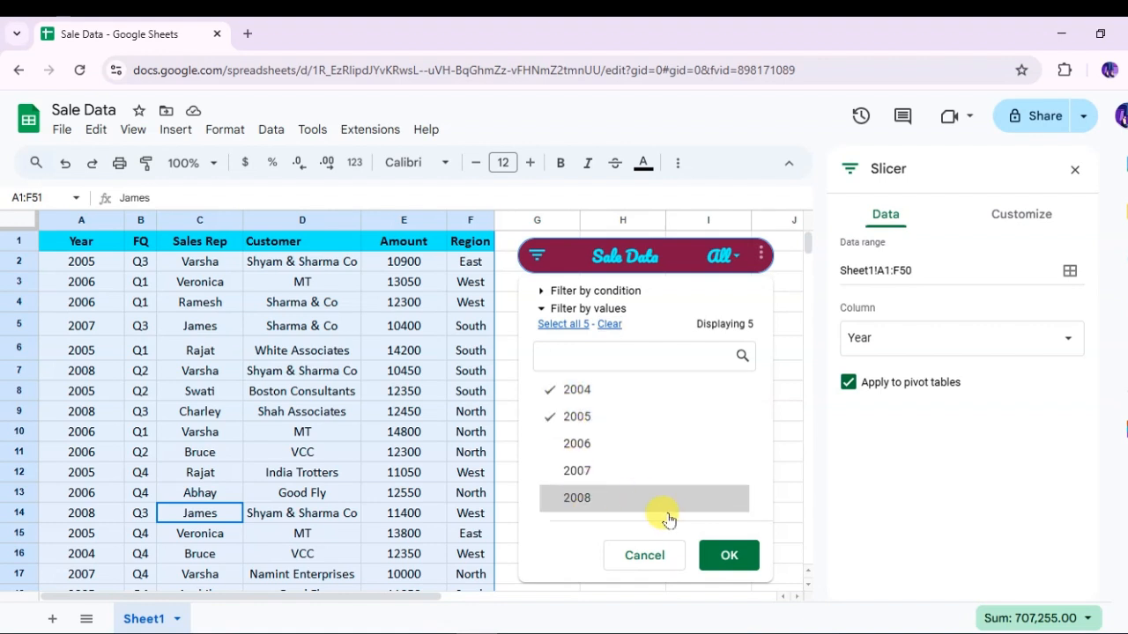
{"action": "left_click", "coordinate": [715, 560]}
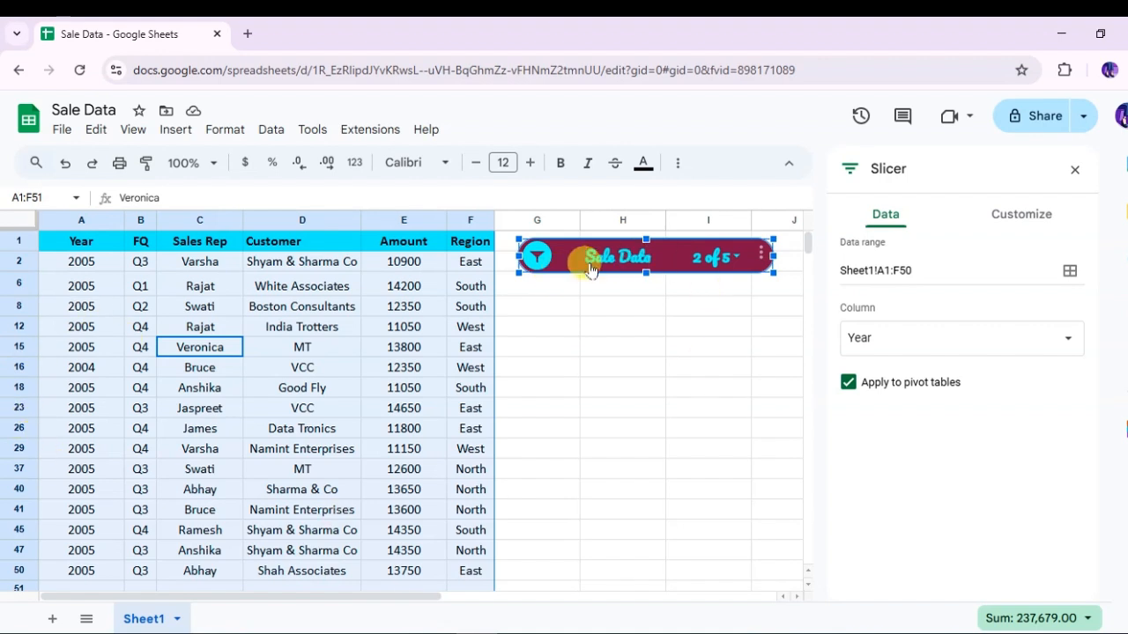
Switch the slicer's column to Amount and filter it by values to only 10400 and 10700.
{"action": "left_click", "coordinate": [1021, 215]}
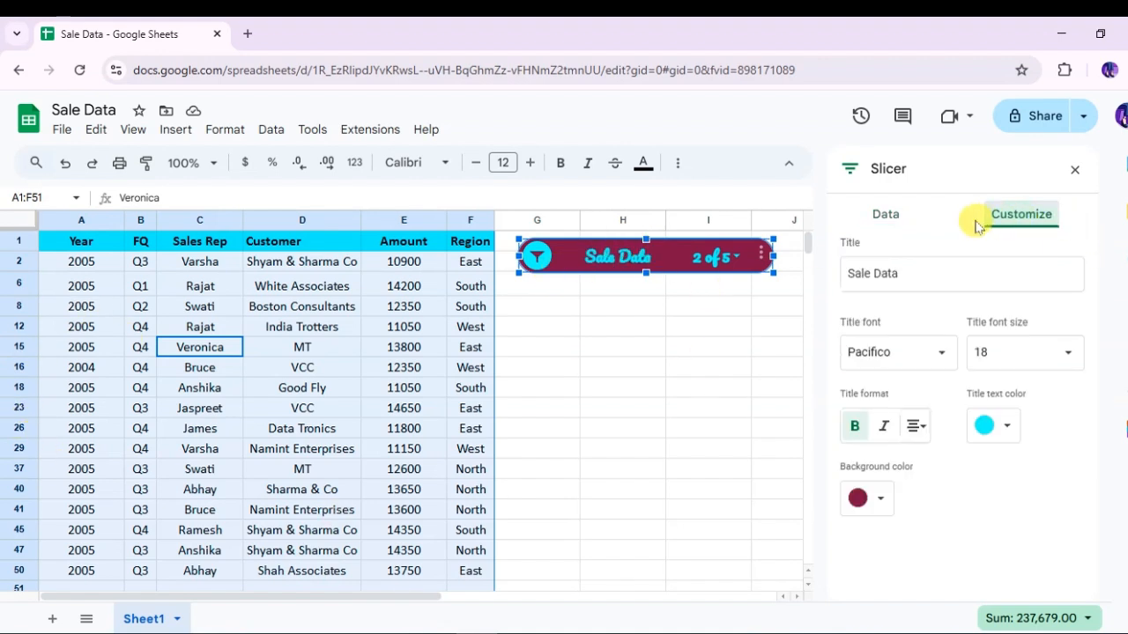
{"action": "left_click", "coordinate": [886, 215]}
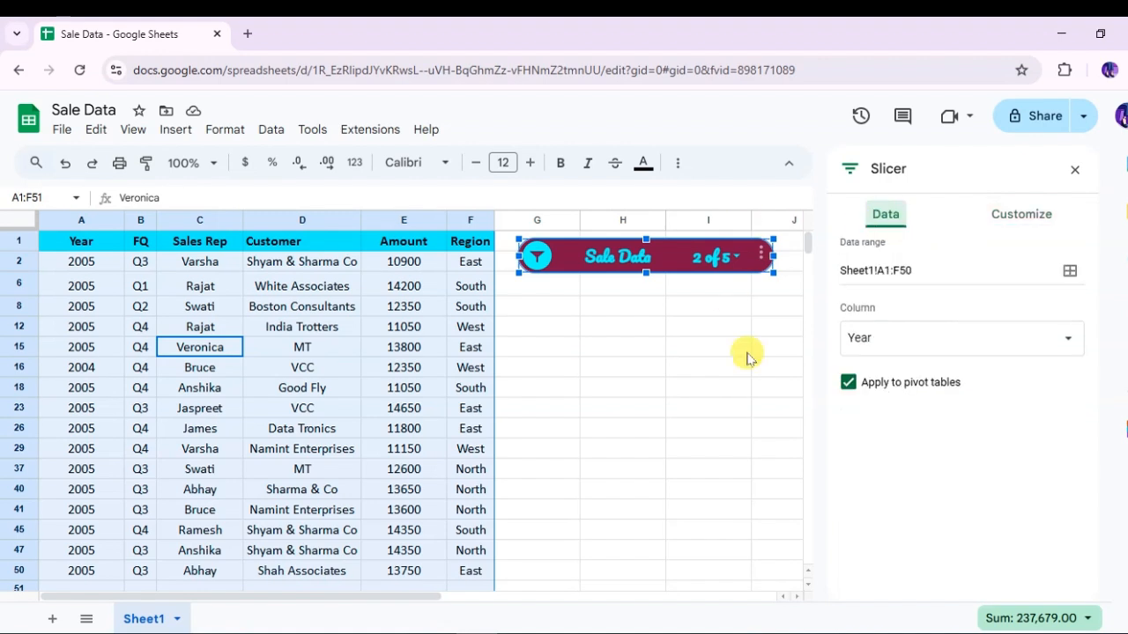
{"action": "left_click", "coordinate": [940, 349]}
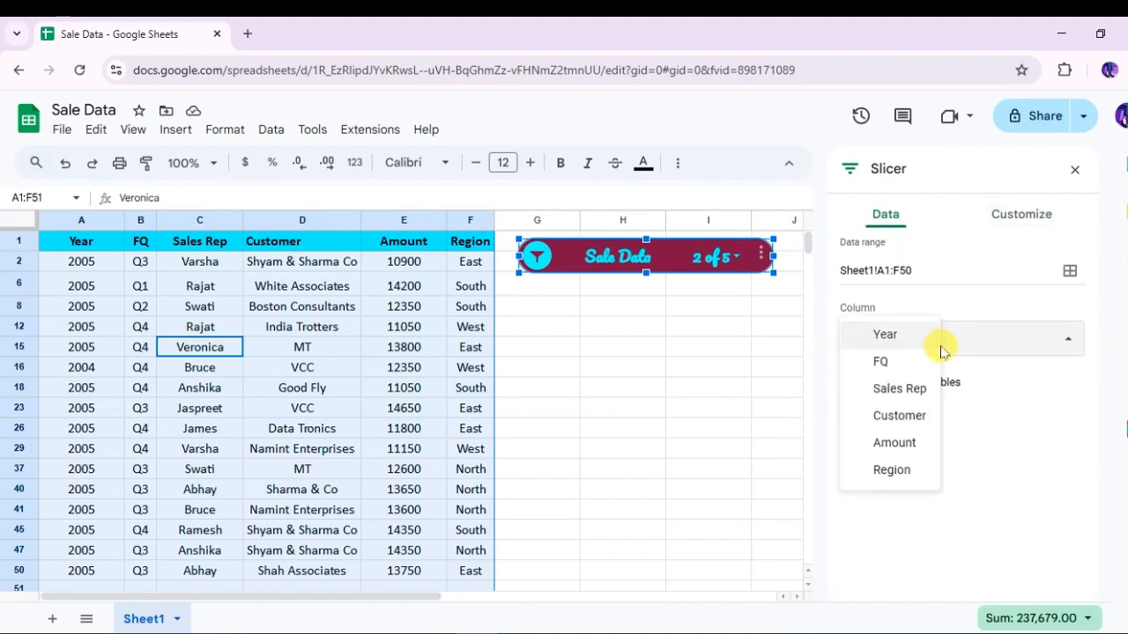
{"action": "left_click", "coordinate": [892, 443]}
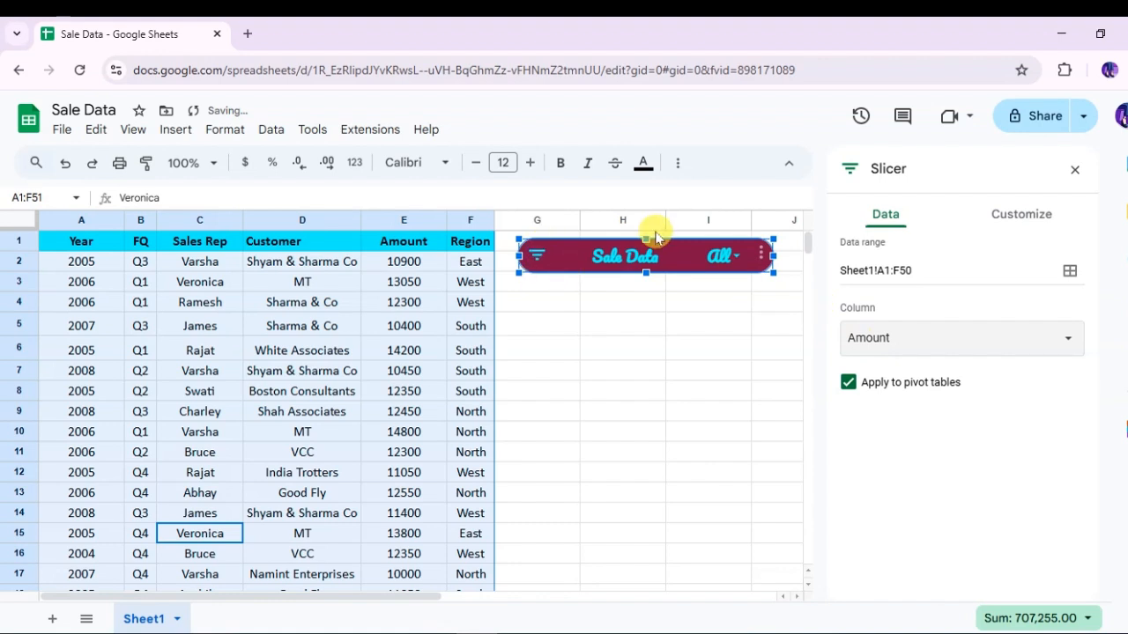
{"action": "left_click", "coordinate": [536, 255]}
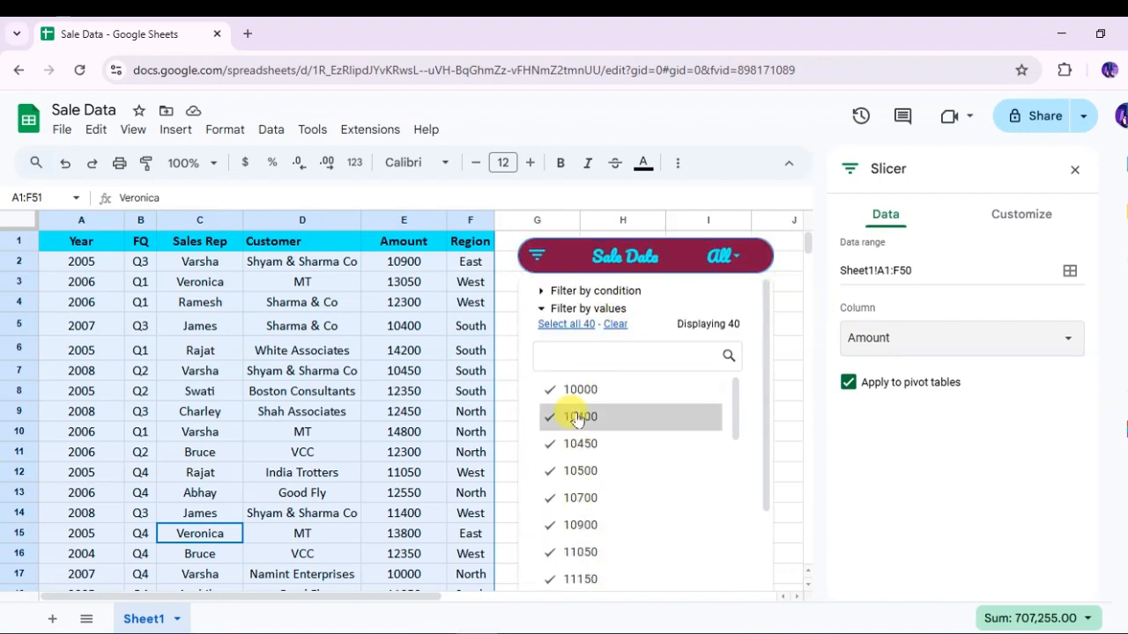
{"action": "left_click", "coordinate": [679, 416]}
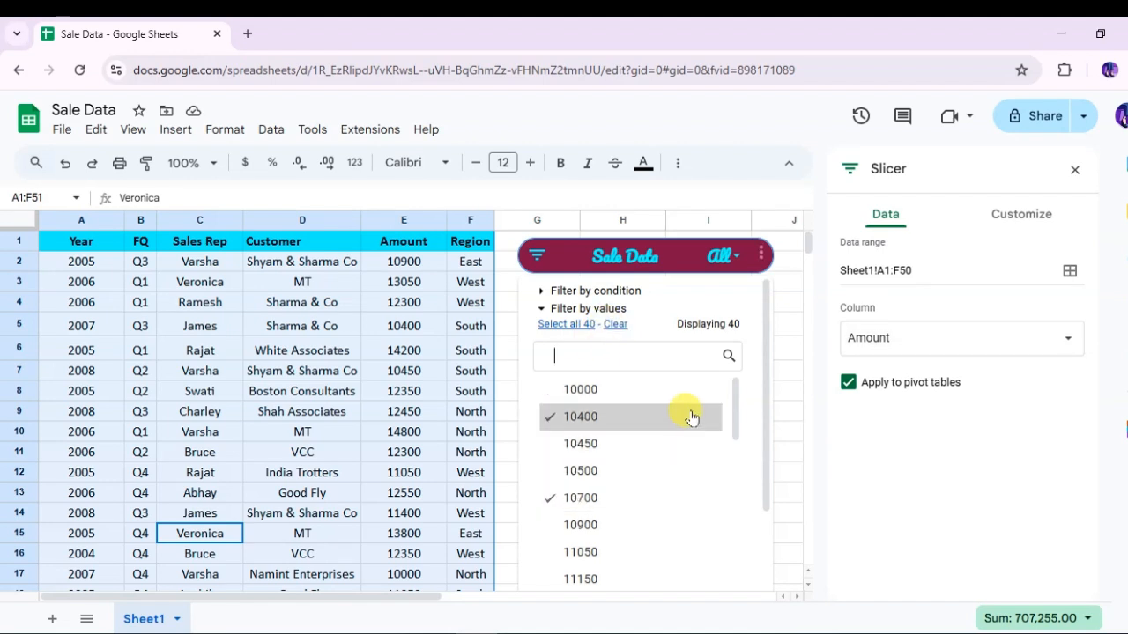
{"action": "left_click_drag", "start_coordinate": [732, 410], "coordinate": [732, 592]}
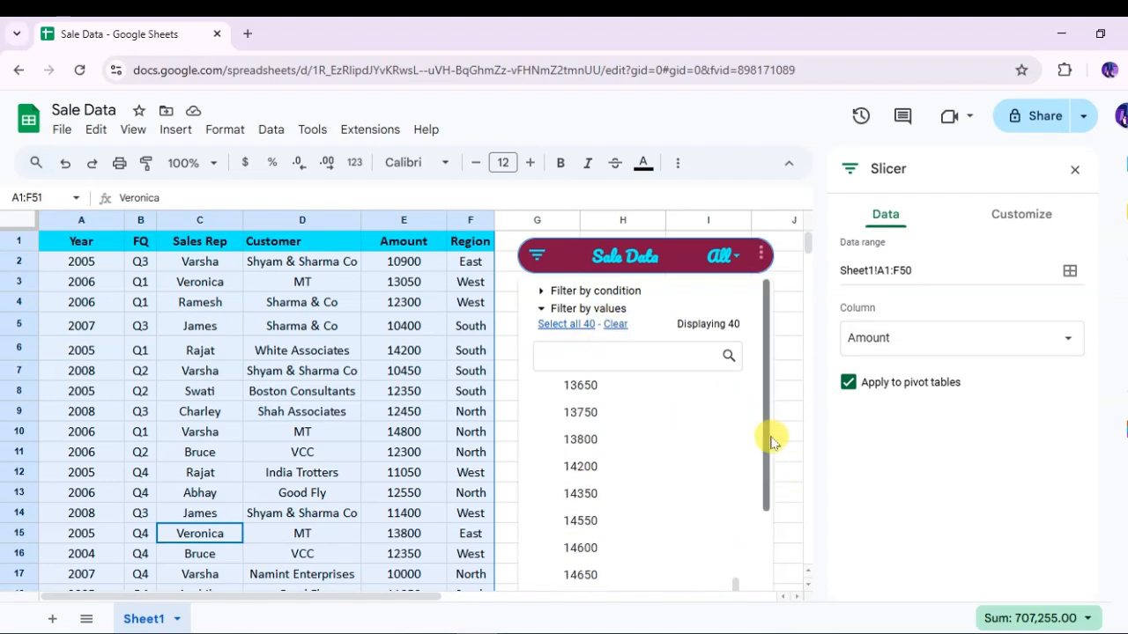
{"action": "left_click_drag", "start_coordinate": [767, 436], "coordinate": [763, 528]}
{"action": "left_click", "coordinate": [711, 574]}
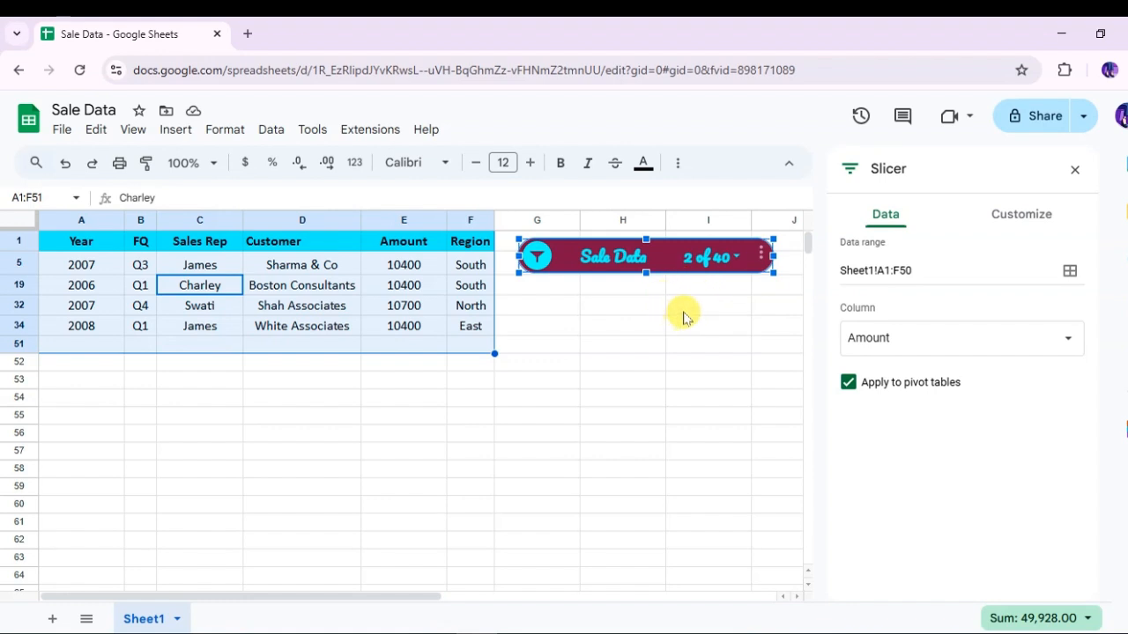
Copy the slicer and paste the duplicate at cell G53.
{"action": "left_click", "coordinate": [762, 256]}
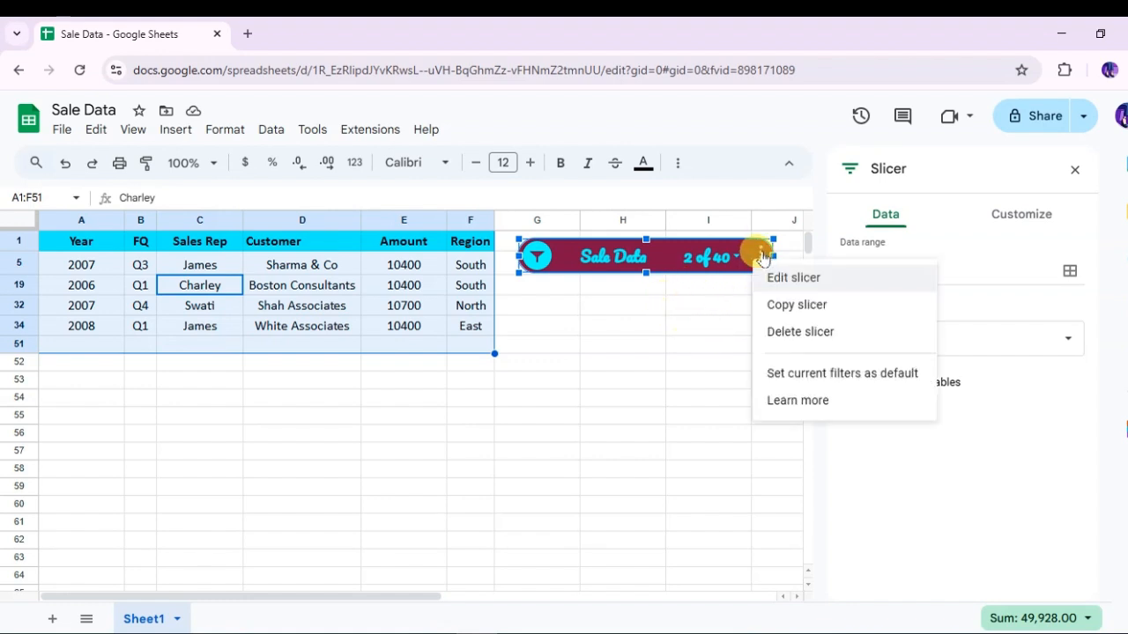
{"action": "left_click", "coordinate": [795, 305]}
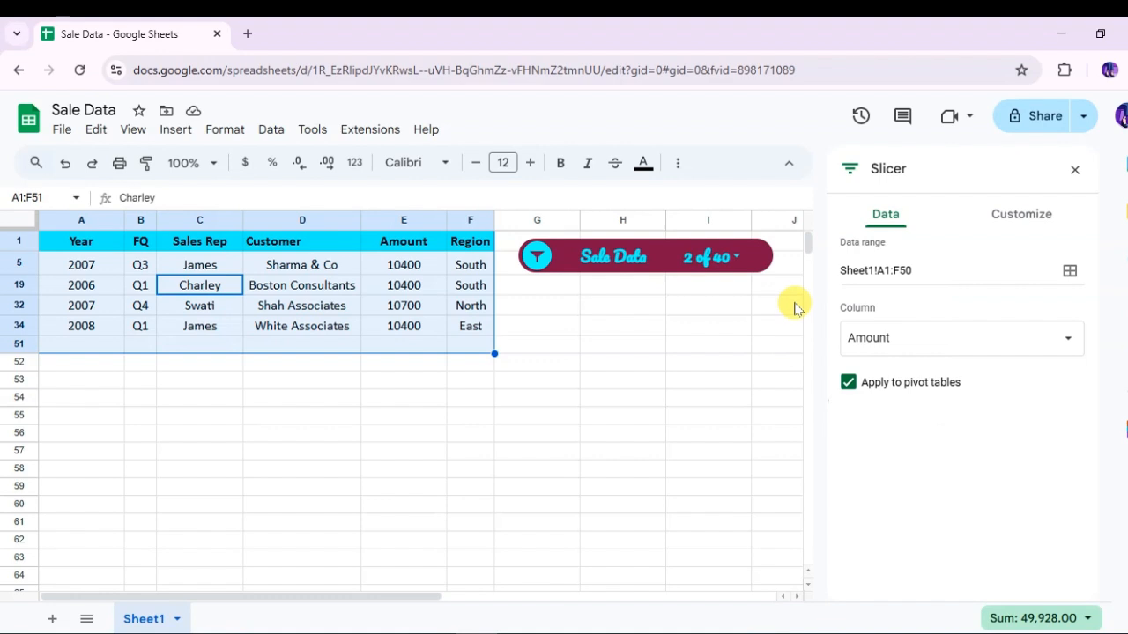
{"action": "left_click", "coordinate": [548, 380]}
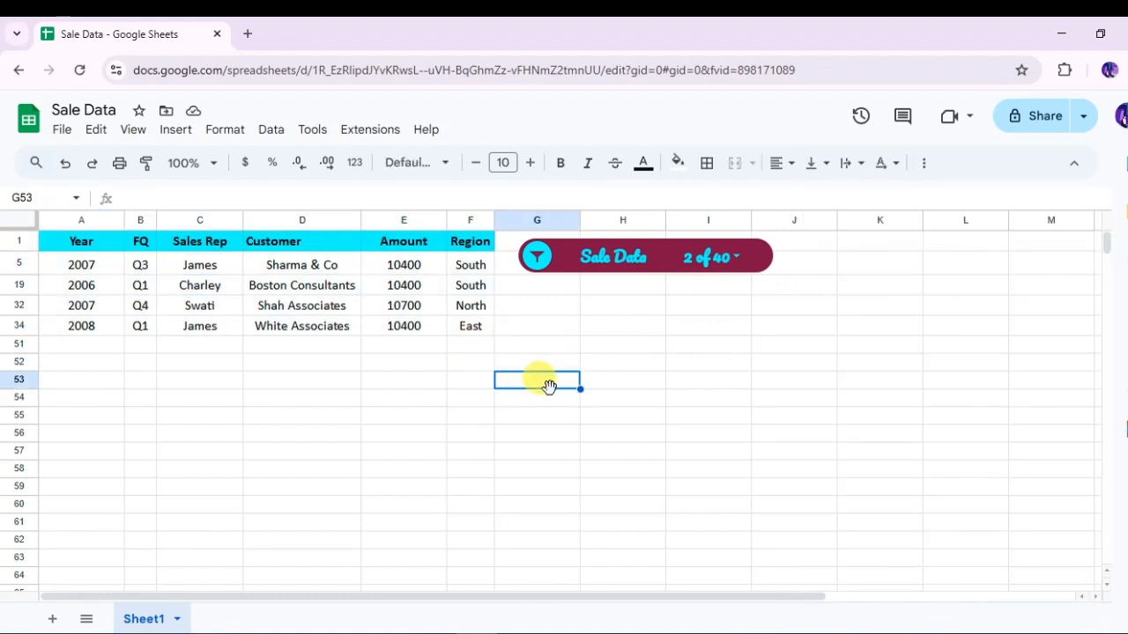
{"action": "key", "text": "ctrl+v"}
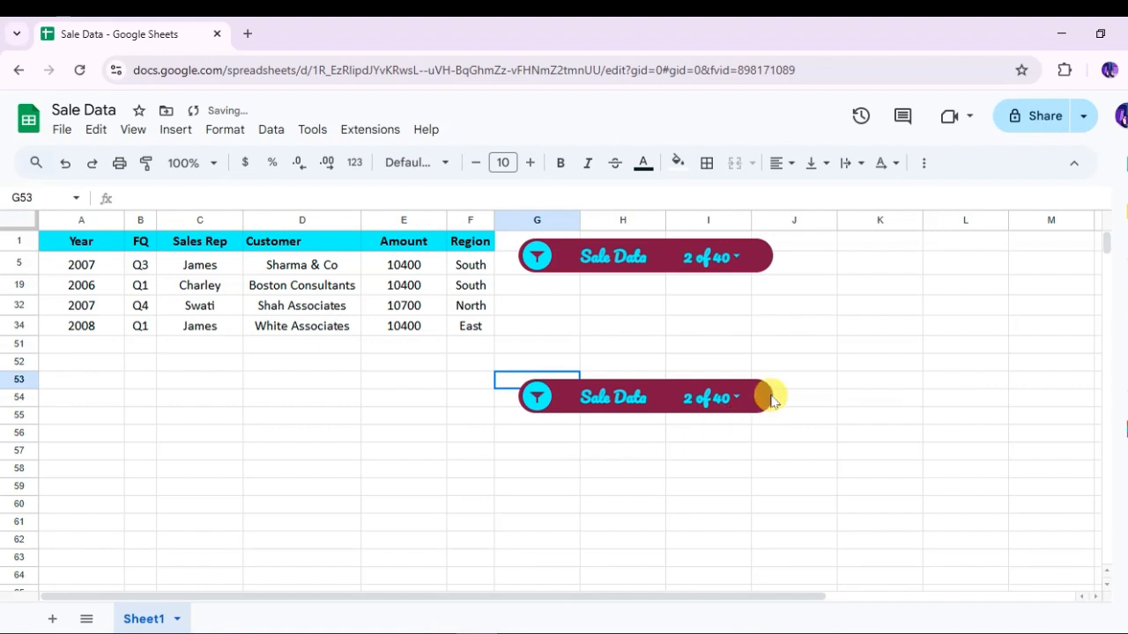
Delete the original slicer beside the table's header row, keeping the pasted copy.
{"action": "left_click", "coordinate": [749, 255]}
{"action": "left_click", "coordinate": [761, 256]}
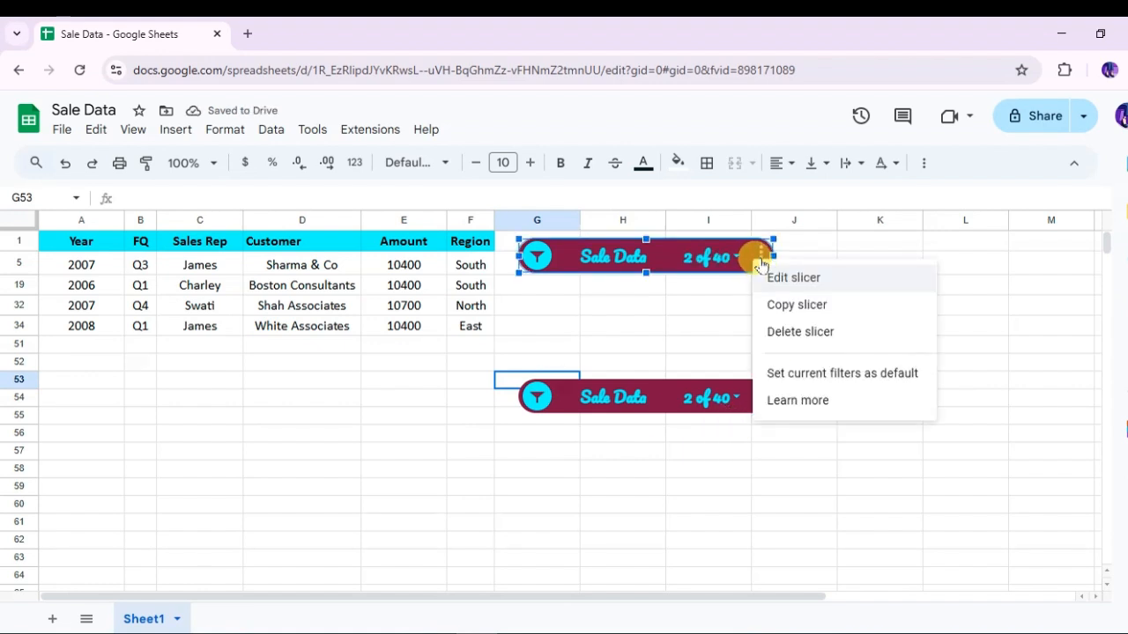
{"action": "left_click", "coordinate": [800, 332]}
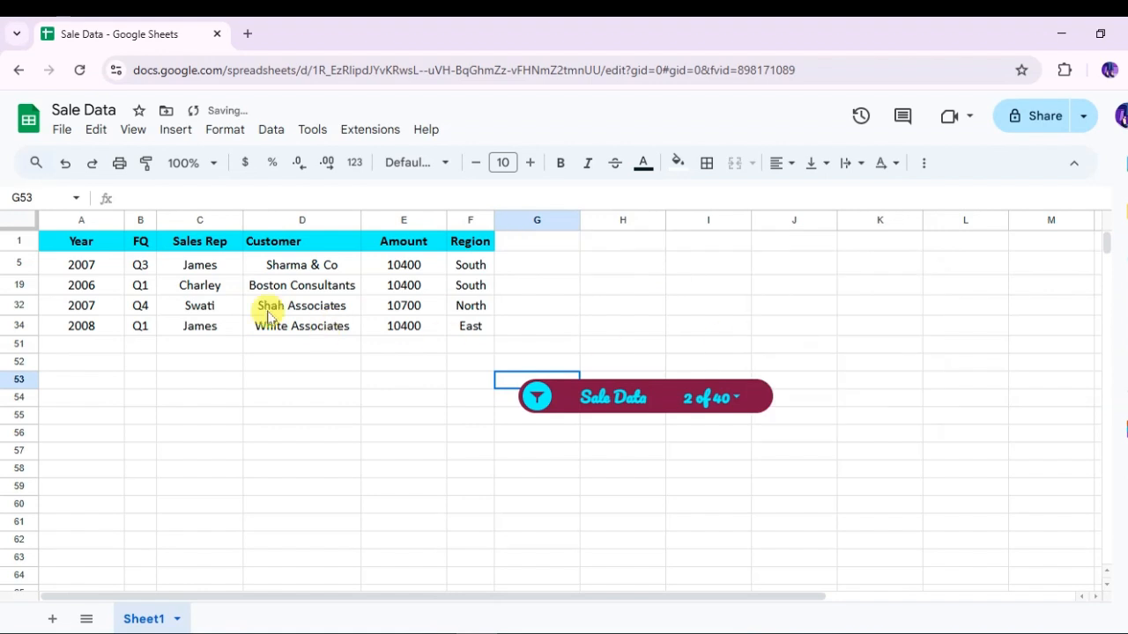
Open the remaining slicer for editing and review its appearance and data settings.
{"action": "left_click", "coordinate": [757, 409]}
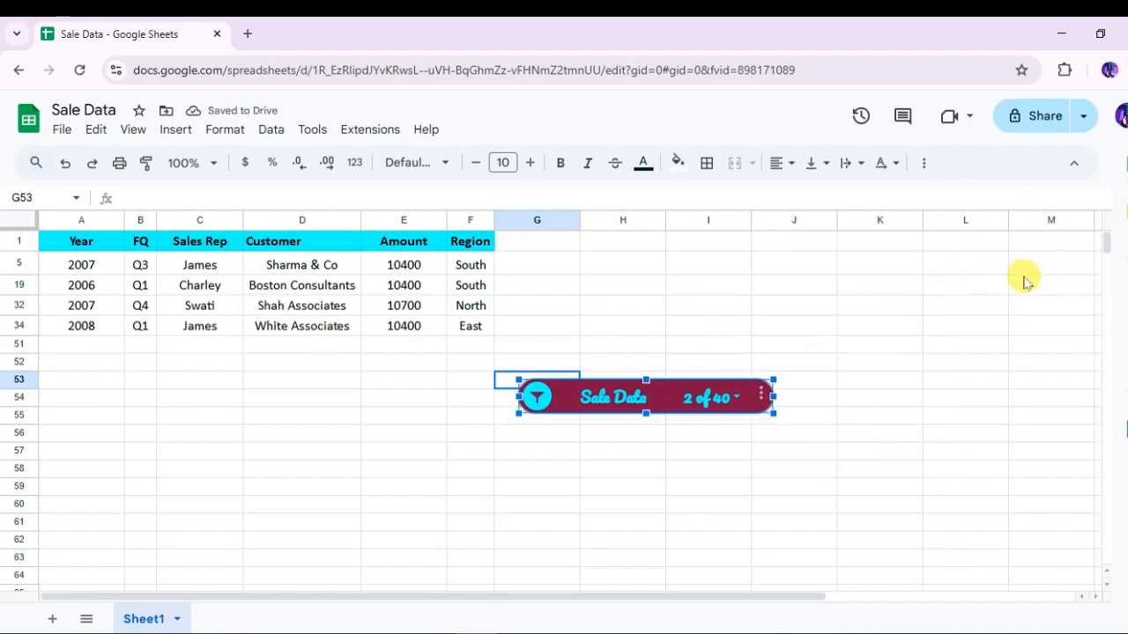
{"action": "left_click", "coordinate": [761, 398]}
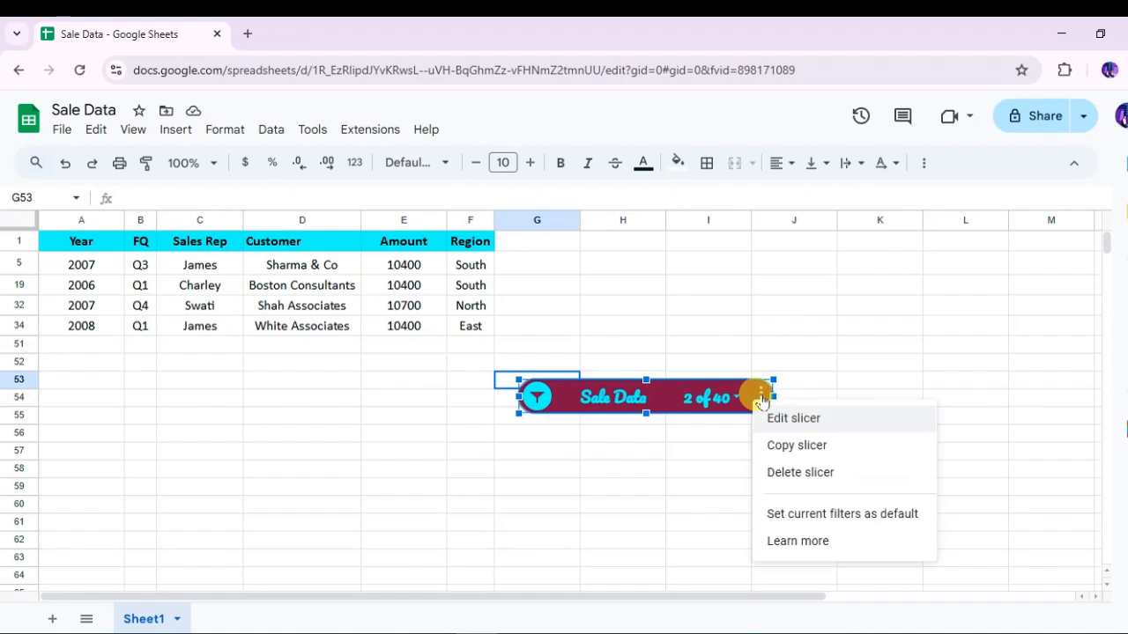
{"action": "left_click", "coordinate": [783, 420]}
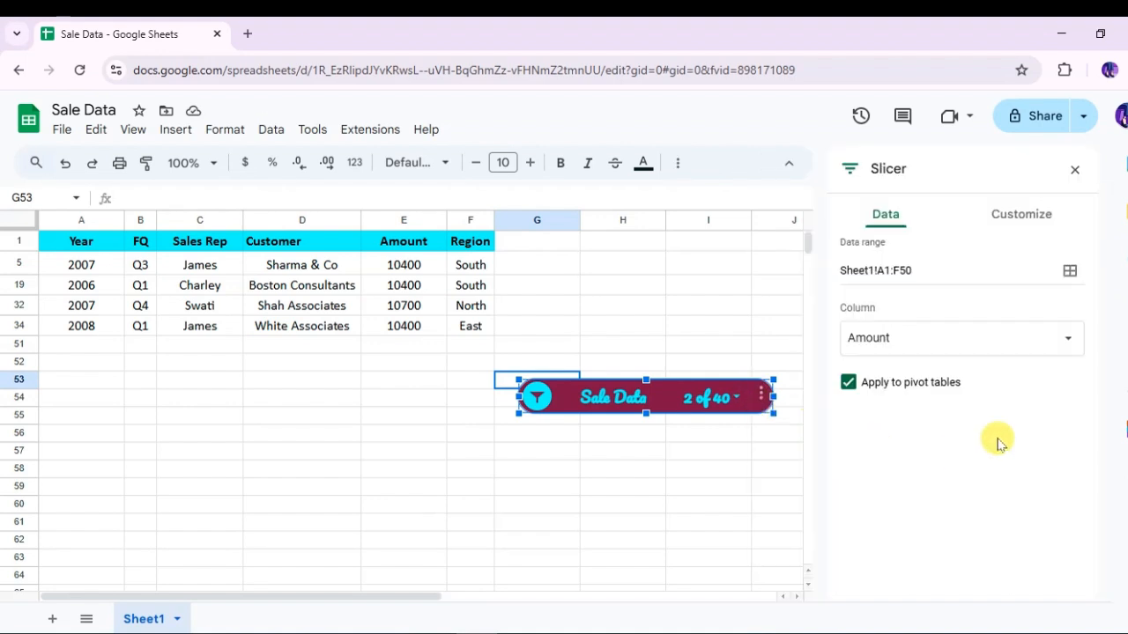
{"action": "left_click", "coordinate": [1019, 215]}
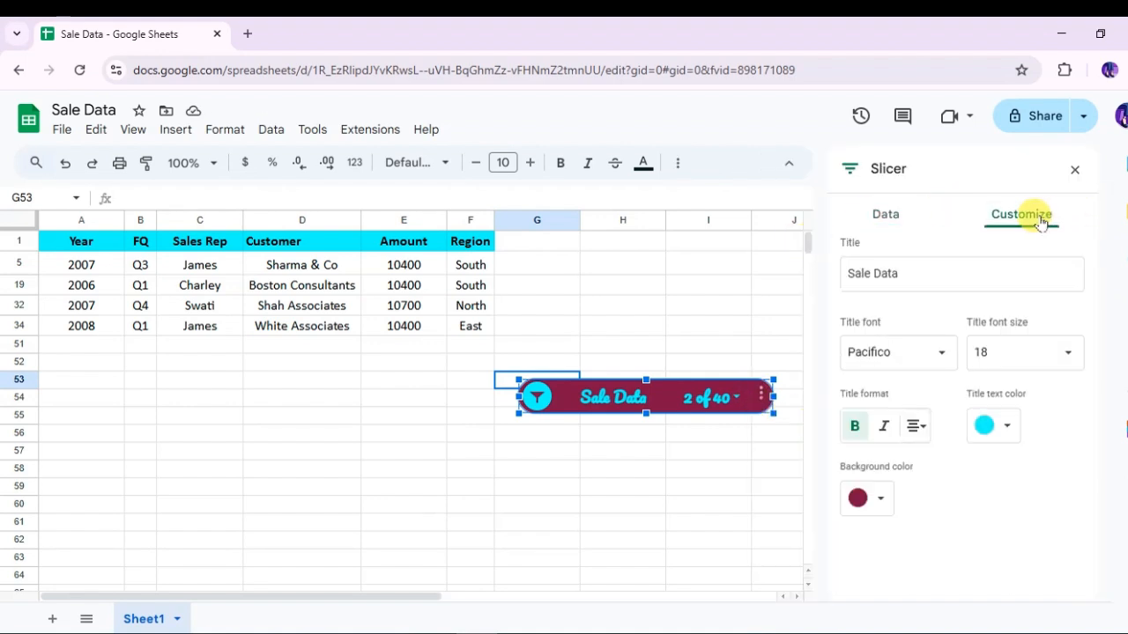
{"action": "left_click", "coordinate": [886, 216]}
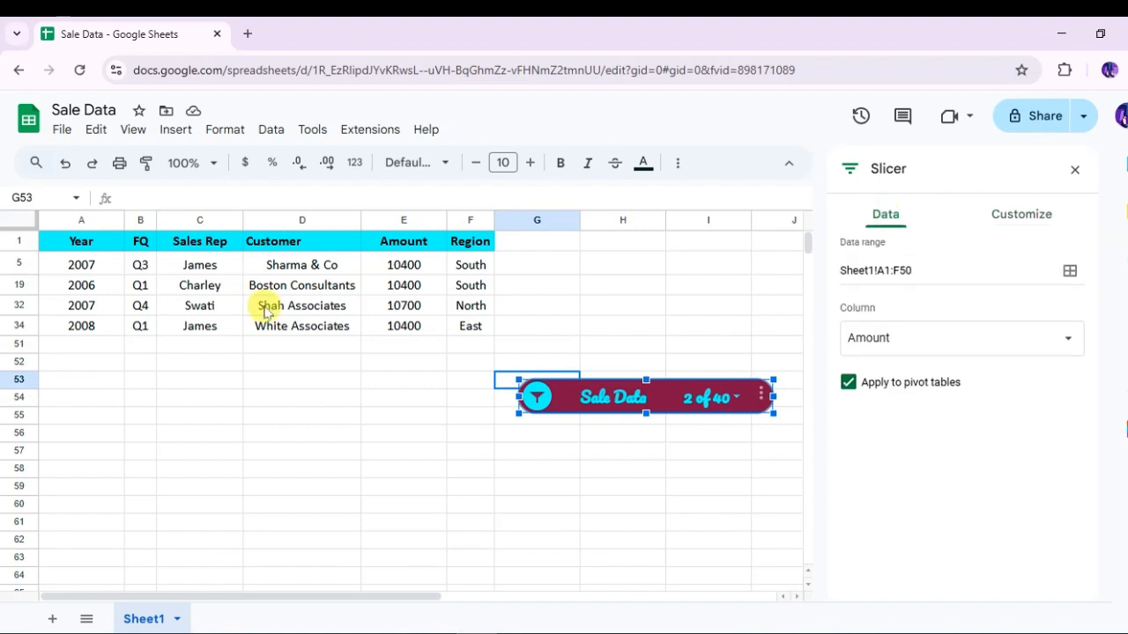